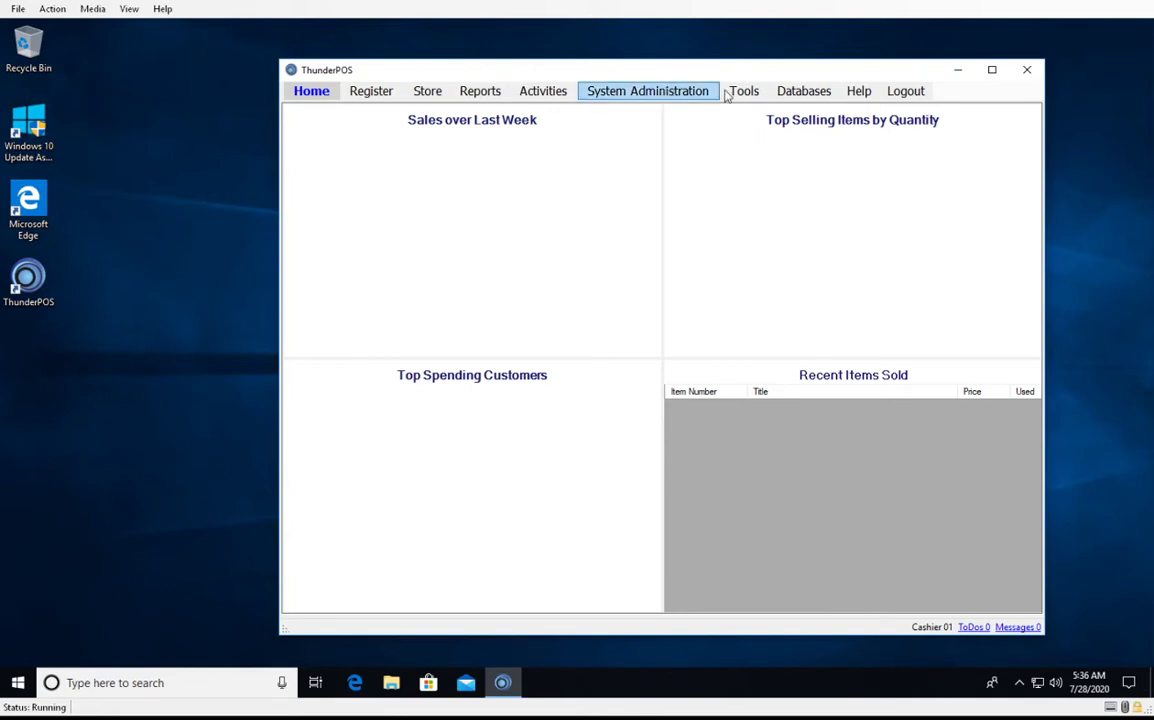
Step: Open the Discogs search in the databases section and run a quick query for "funkadelic"
left_click(815, 96)
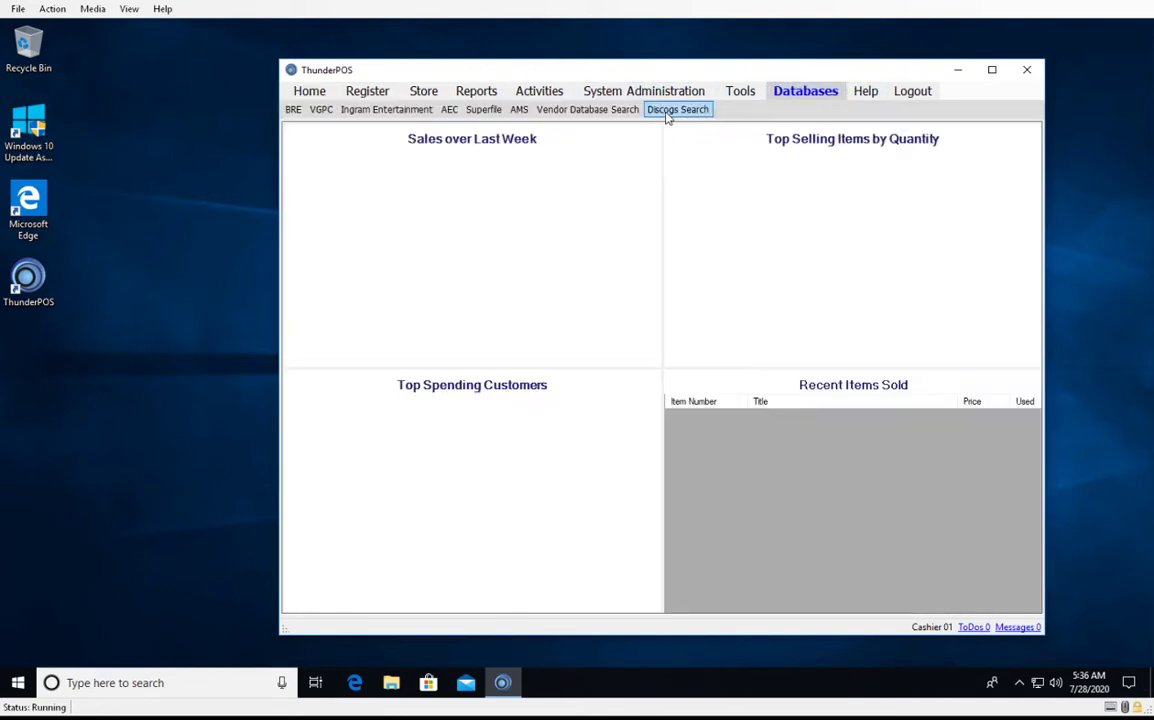
left_click(668, 112)
left_click(370, 604)
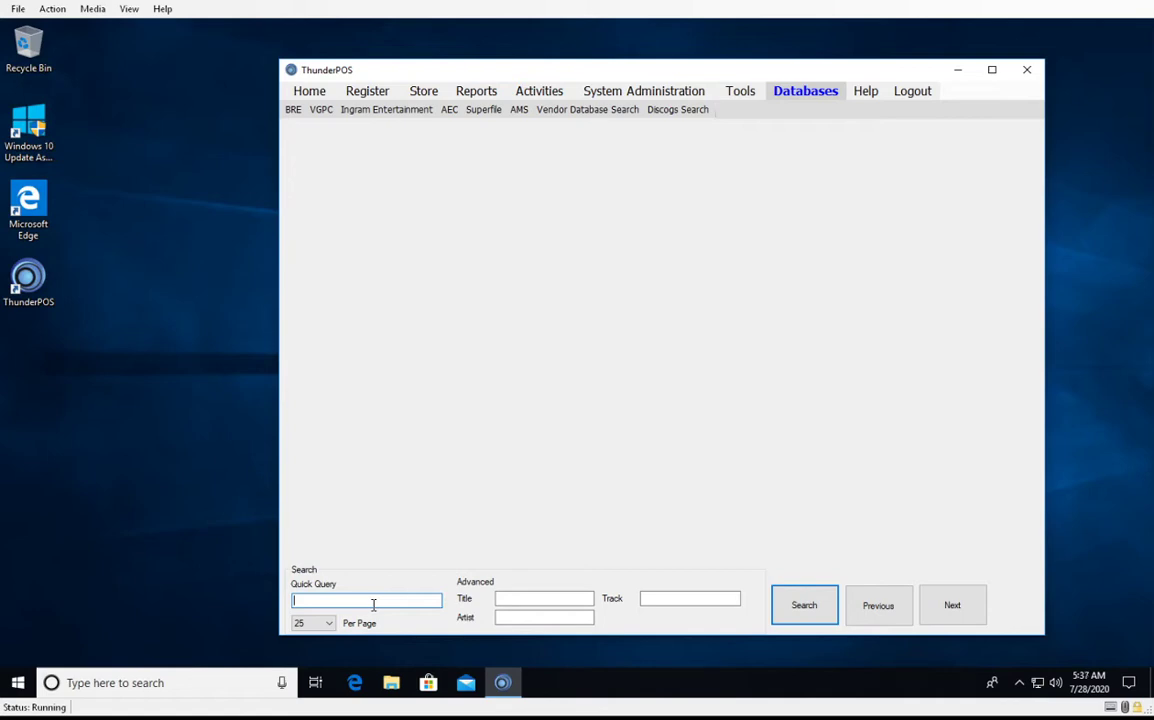
type("funkadelic")
key("Return")
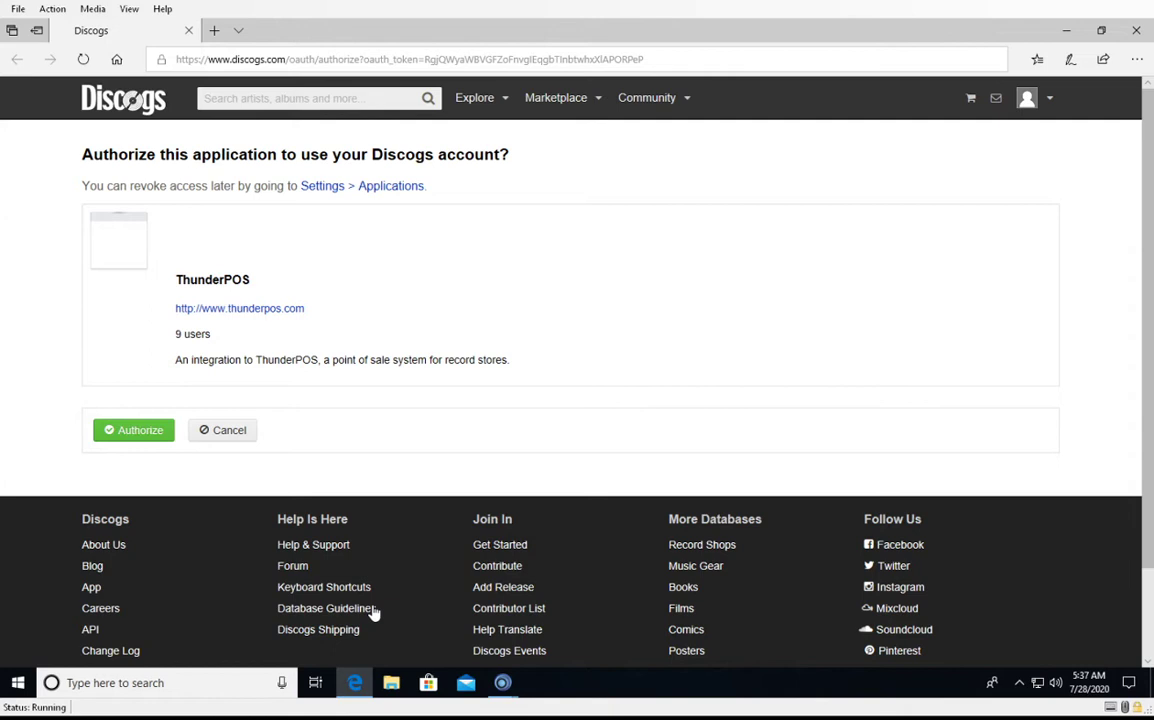
Step: Authorize ThunderPOS to use the Discogs account and copy the verification code provided
left_click(127, 438)
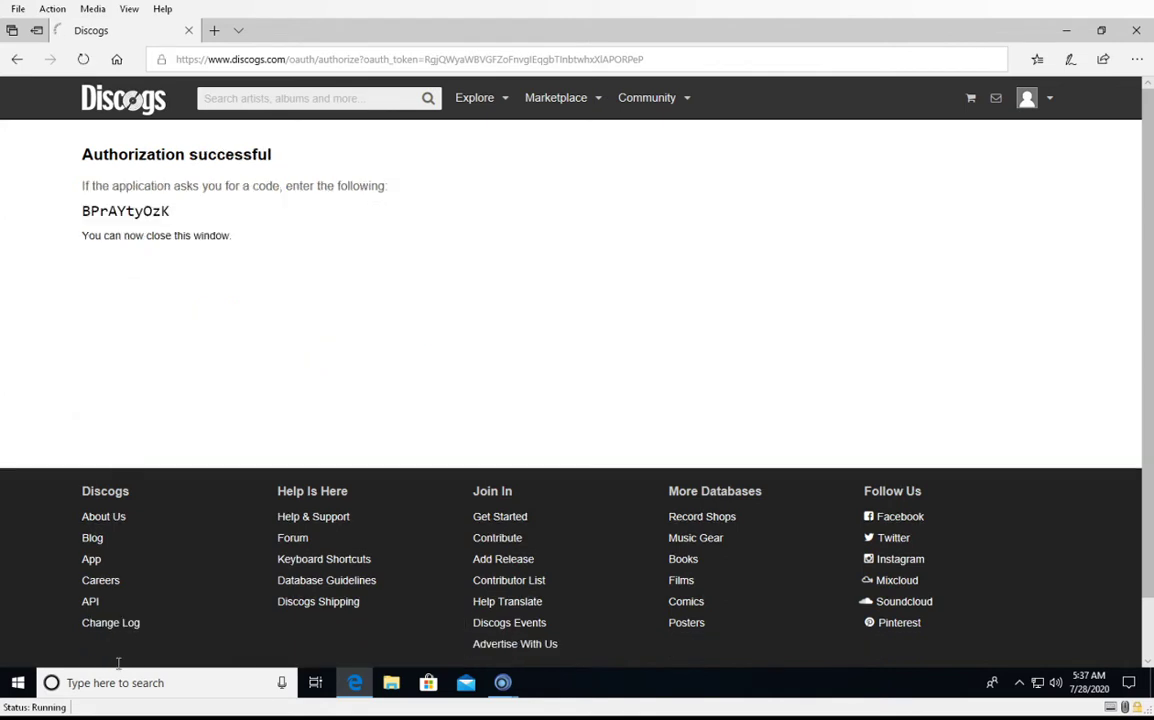
double_click(115, 210)
key("ctrl+c")
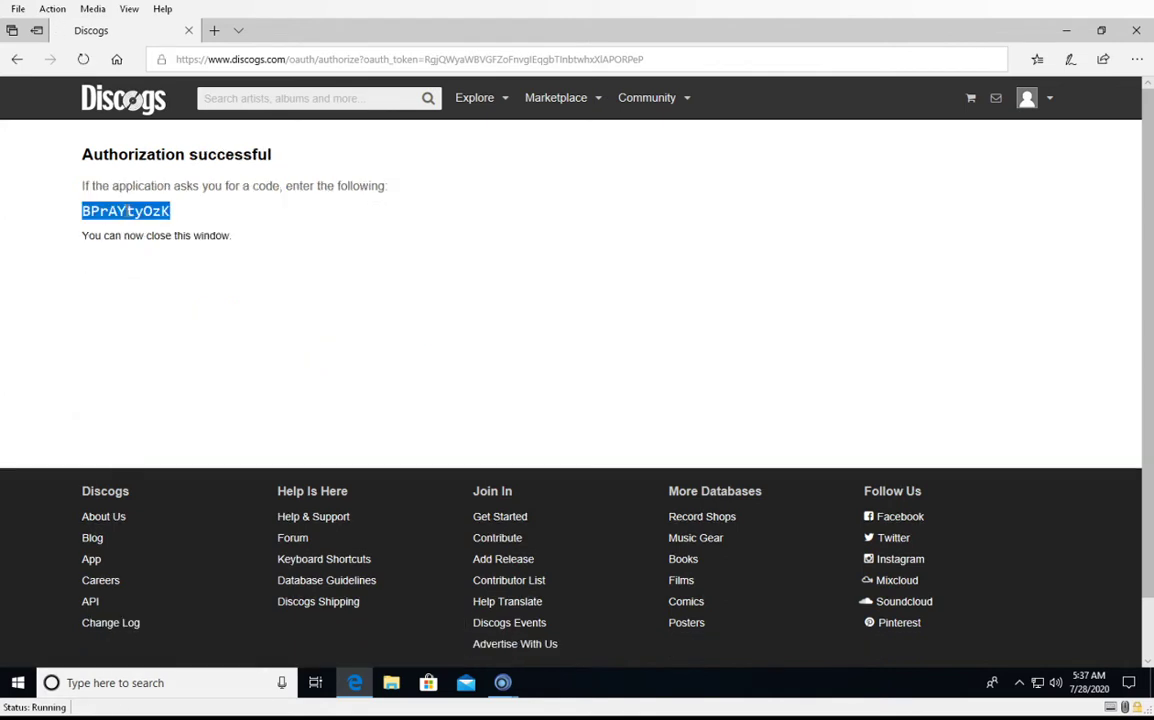
right_click(122, 214)
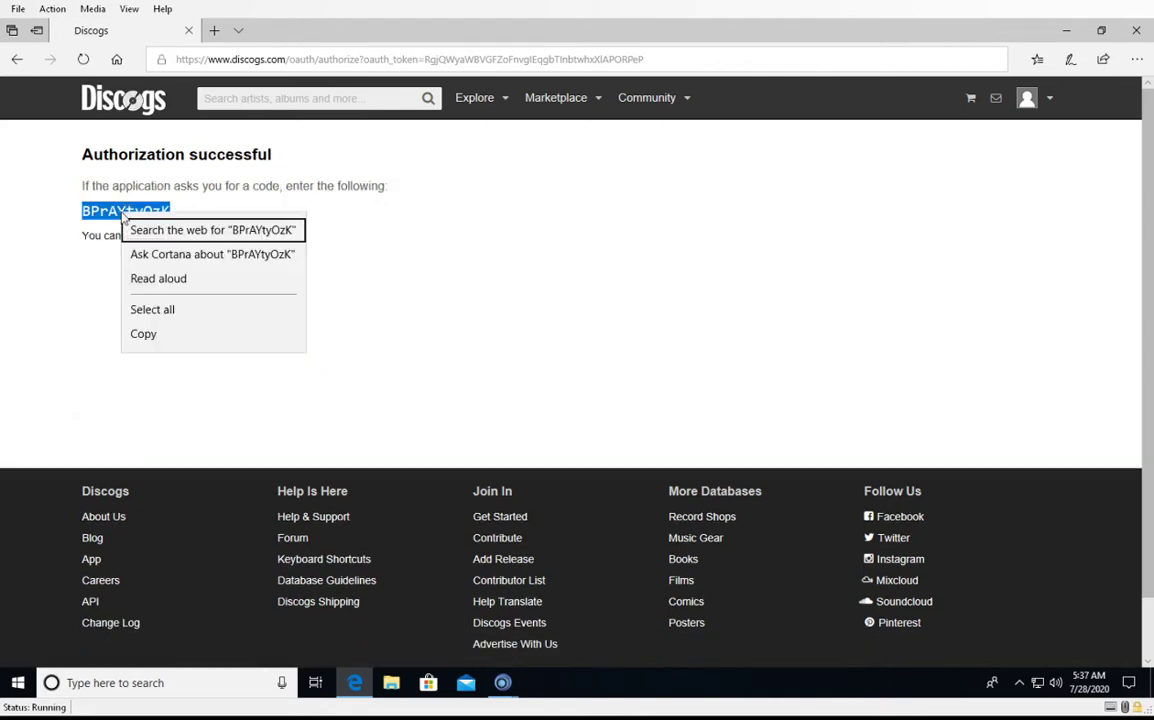
left_click(162, 334)
Step: Switch to ThunderPOS, submit the copied verification code in its prompt and bring up the Discogs search results
left_click(505, 680)
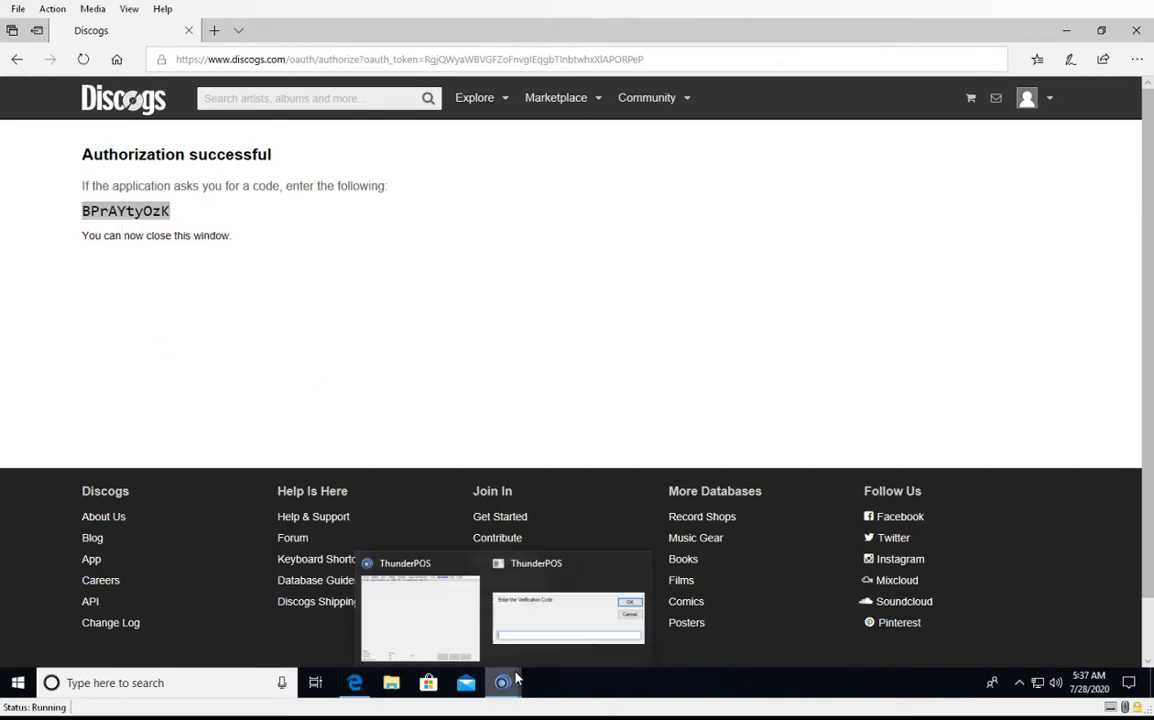
left_click(590, 625)
right_click(639, 383)
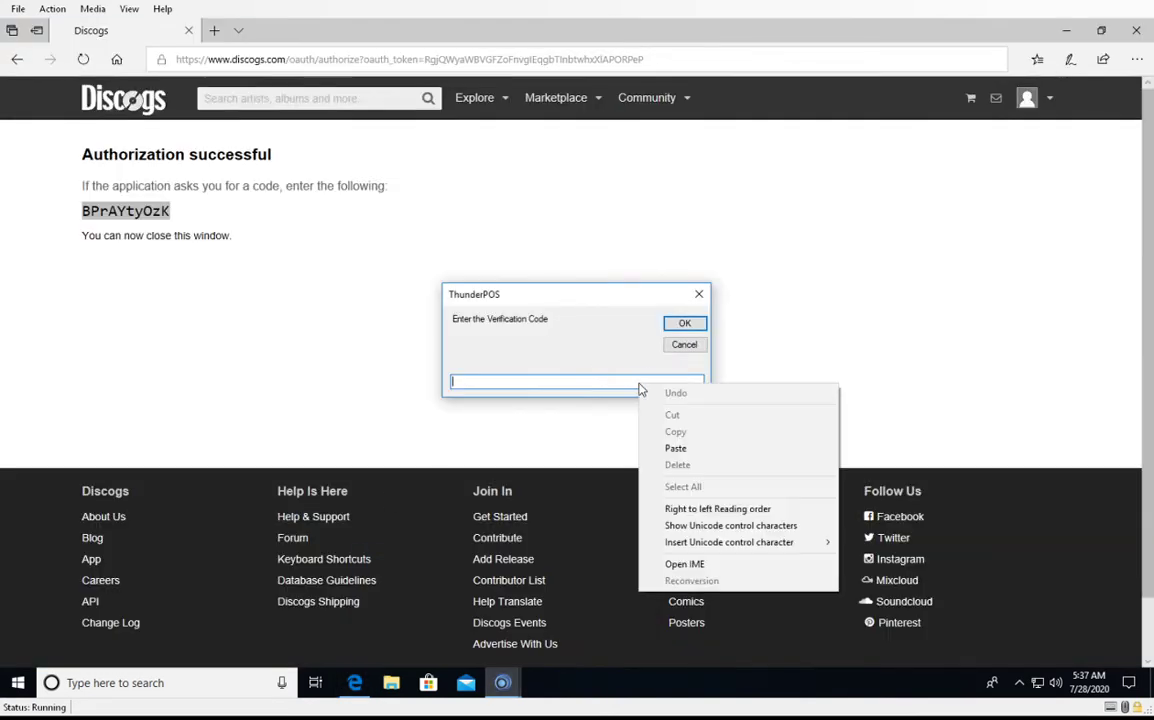
left_click(689, 450)
left_click(686, 324)
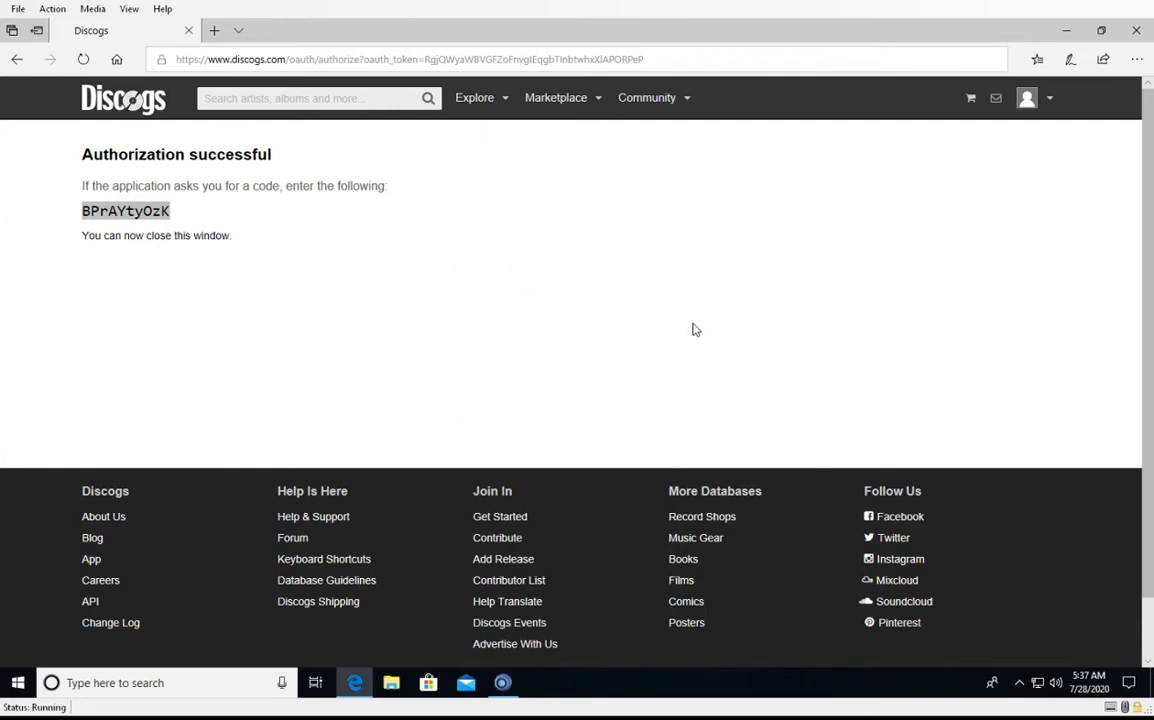
left_click(503, 682)
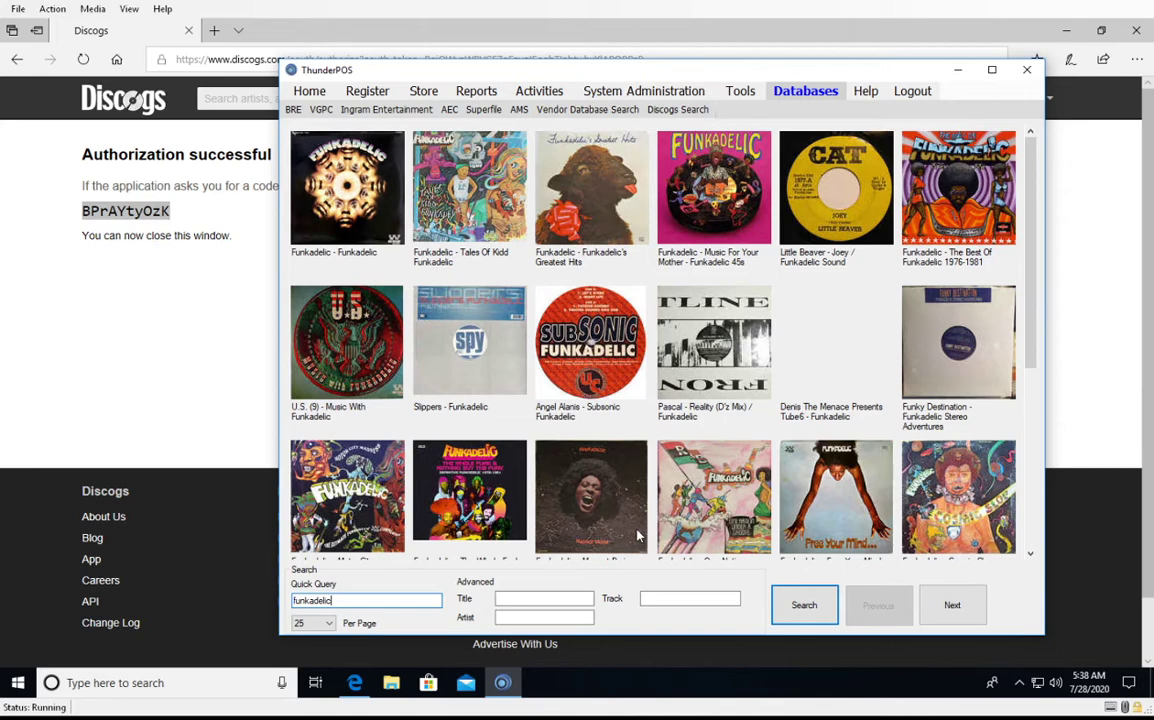
left_click(301, 624)
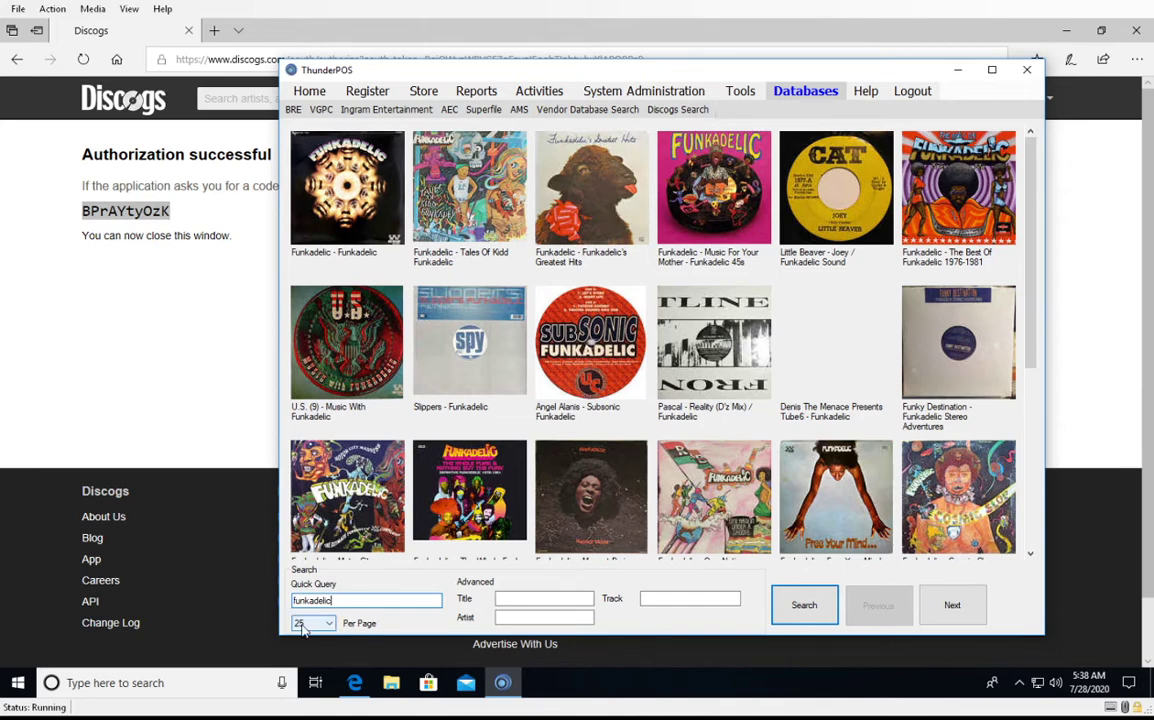
scroll(760, 371, "down", 1)
scroll(760, 371, "up", 1)
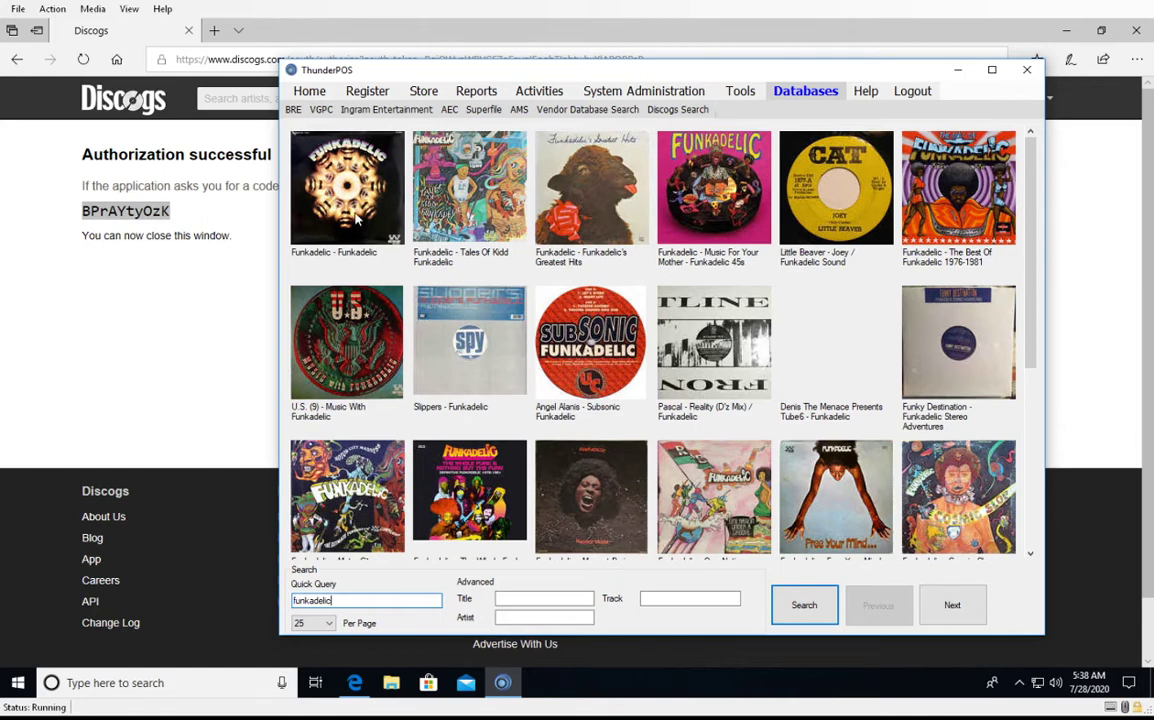
Step: Open the details of the album "Funkadelic - Funkadelic" and look through its list of releases
double_click(326, 186)
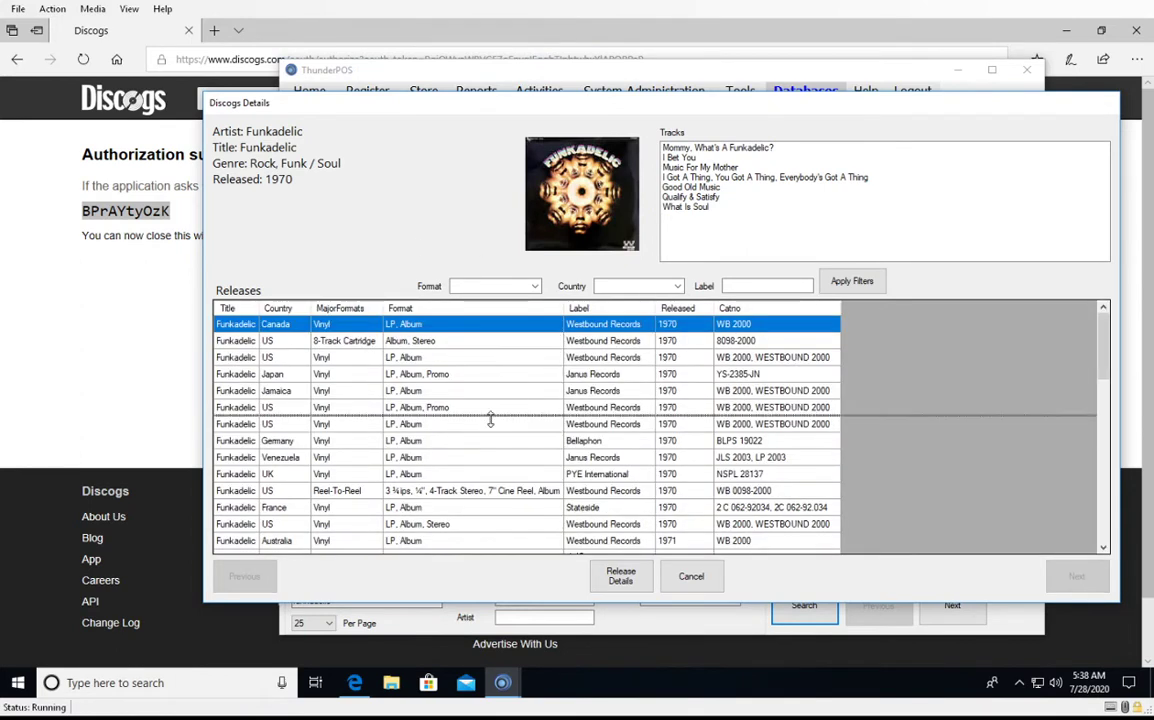
scroll(490, 420, "down", 1)
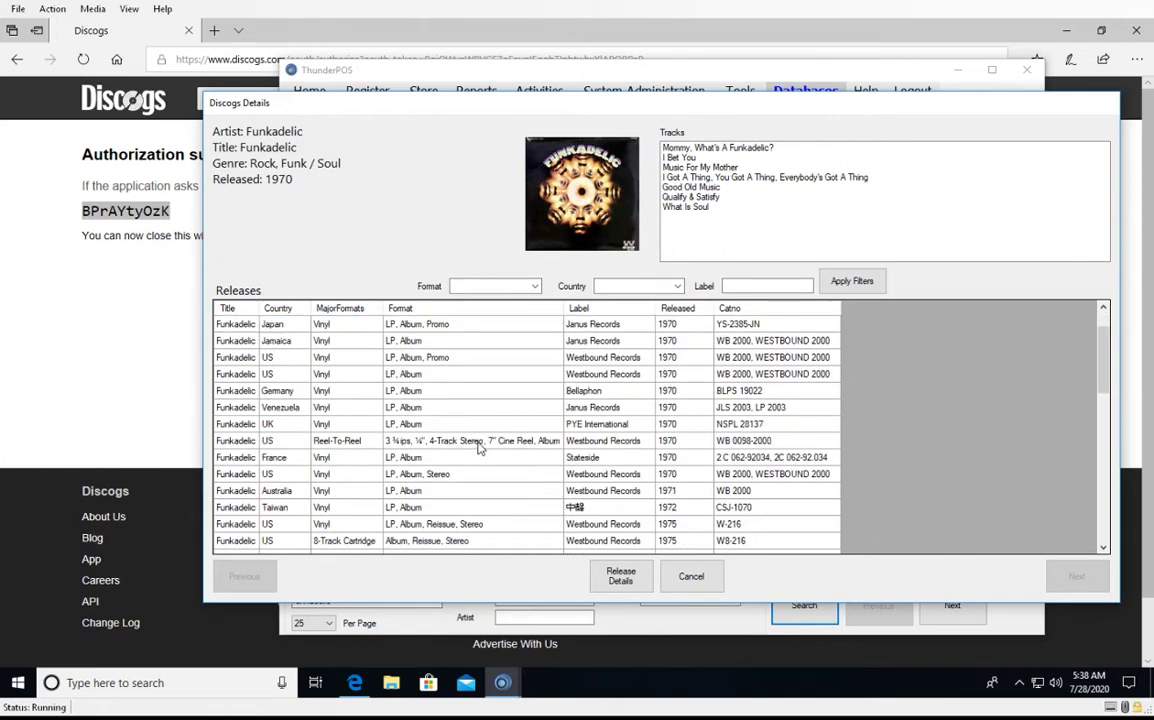
scroll(477, 450, "down", 4)
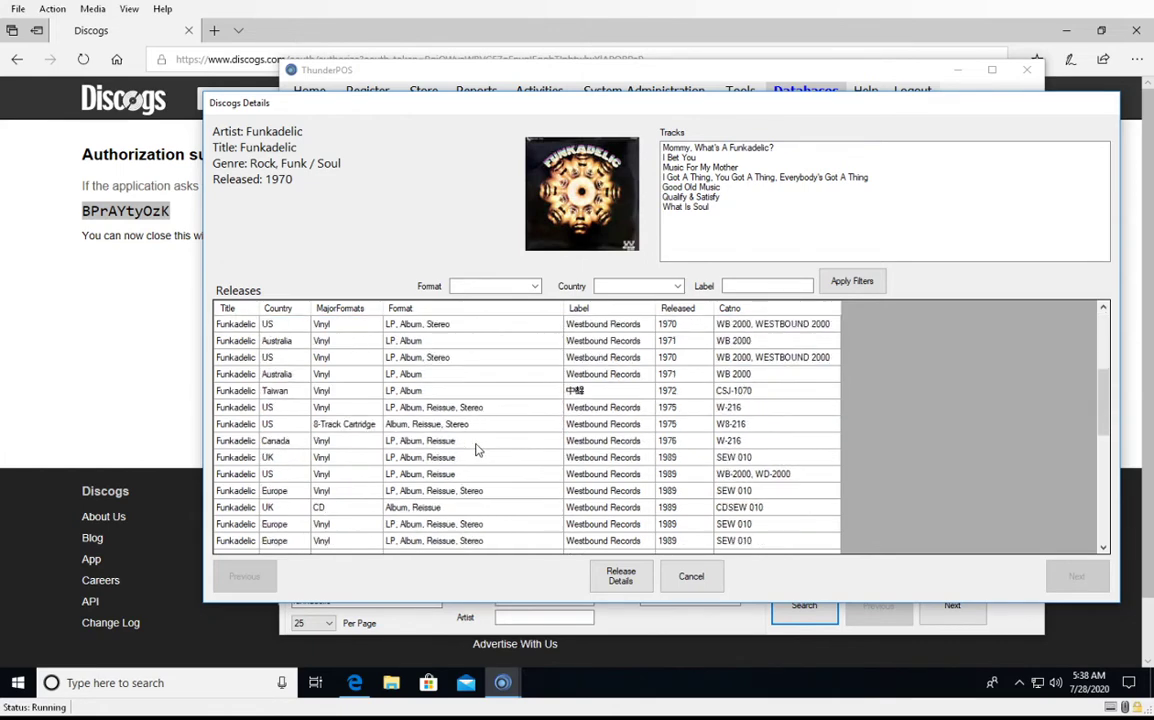
scroll(477, 450, "down", 6)
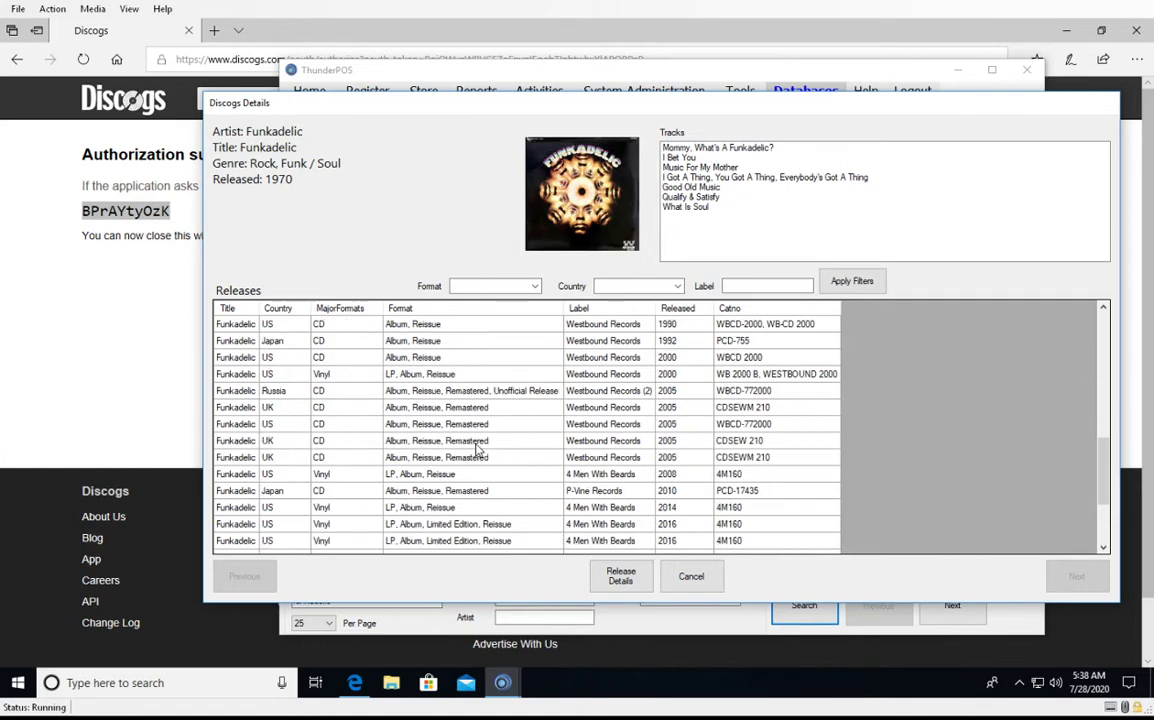
scroll(622, 430, "up", 2)
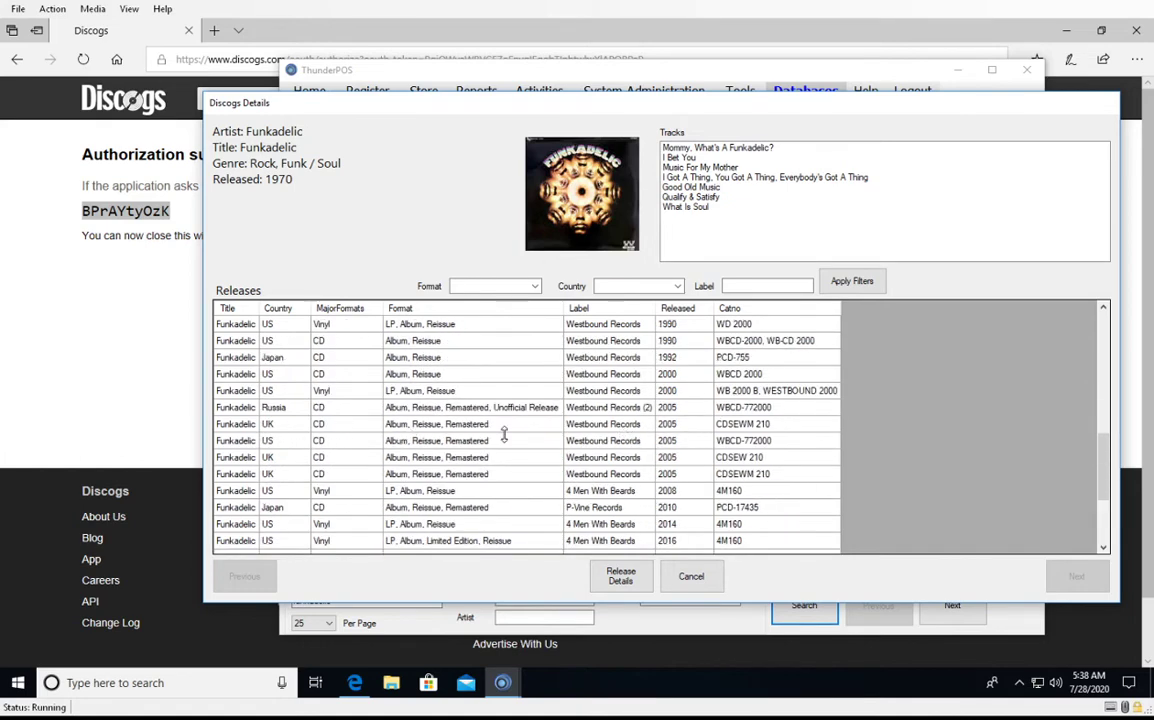
Step: Filter the album's releases to the Vinyl format and the country US
left_click(536, 287)
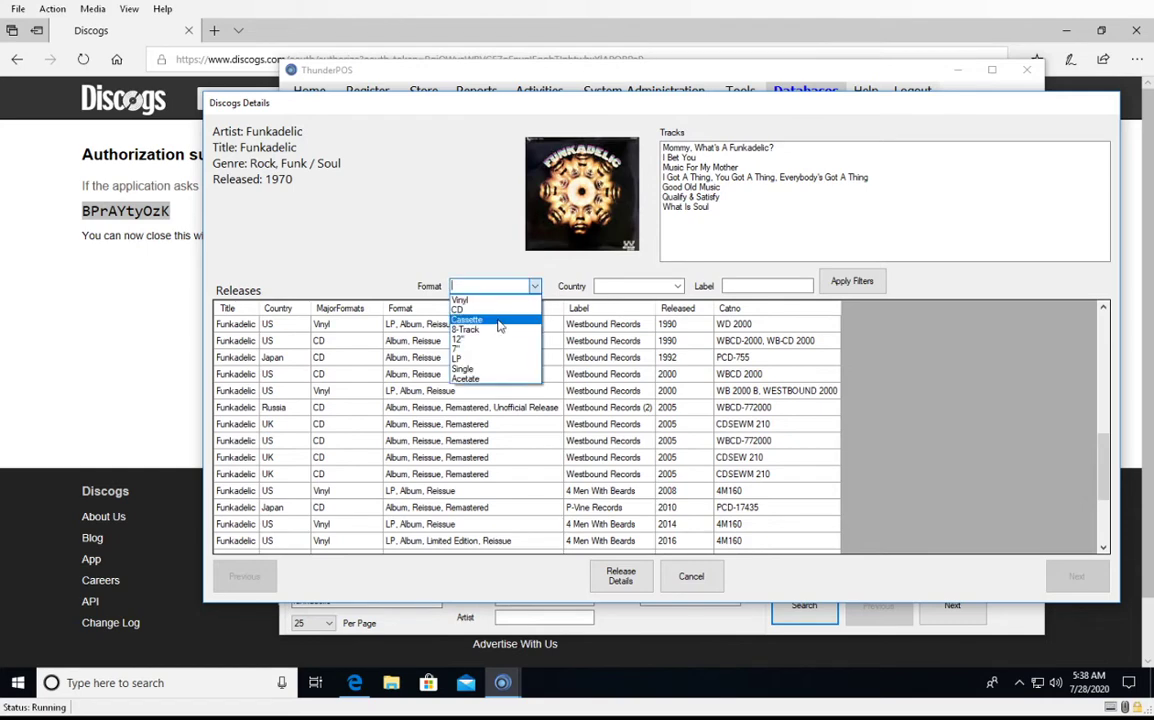
left_click(503, 300)
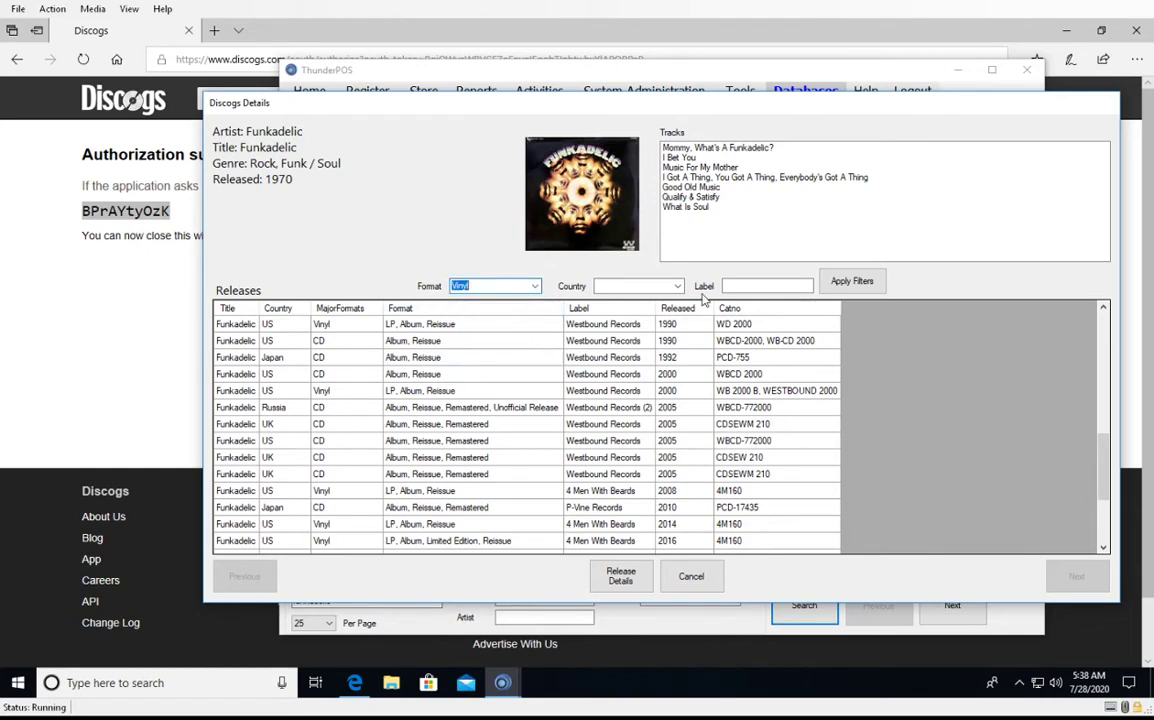
left_click(648, 287)
left_click(652, 301)
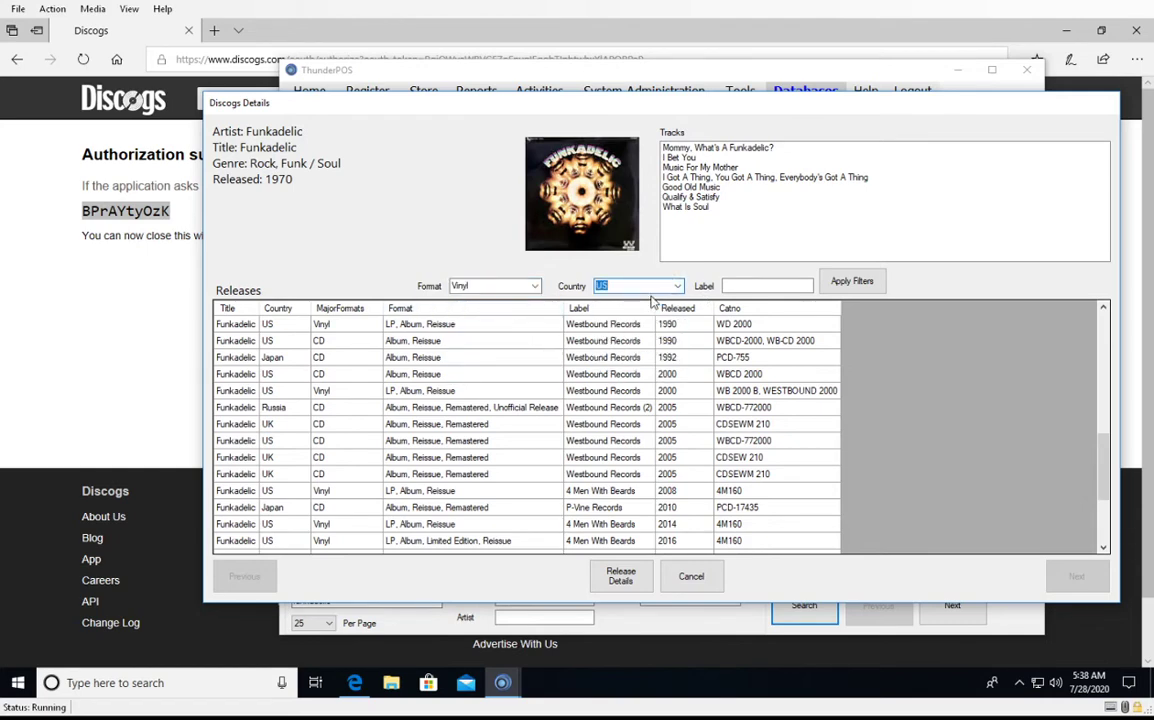
left_click(852, 282)
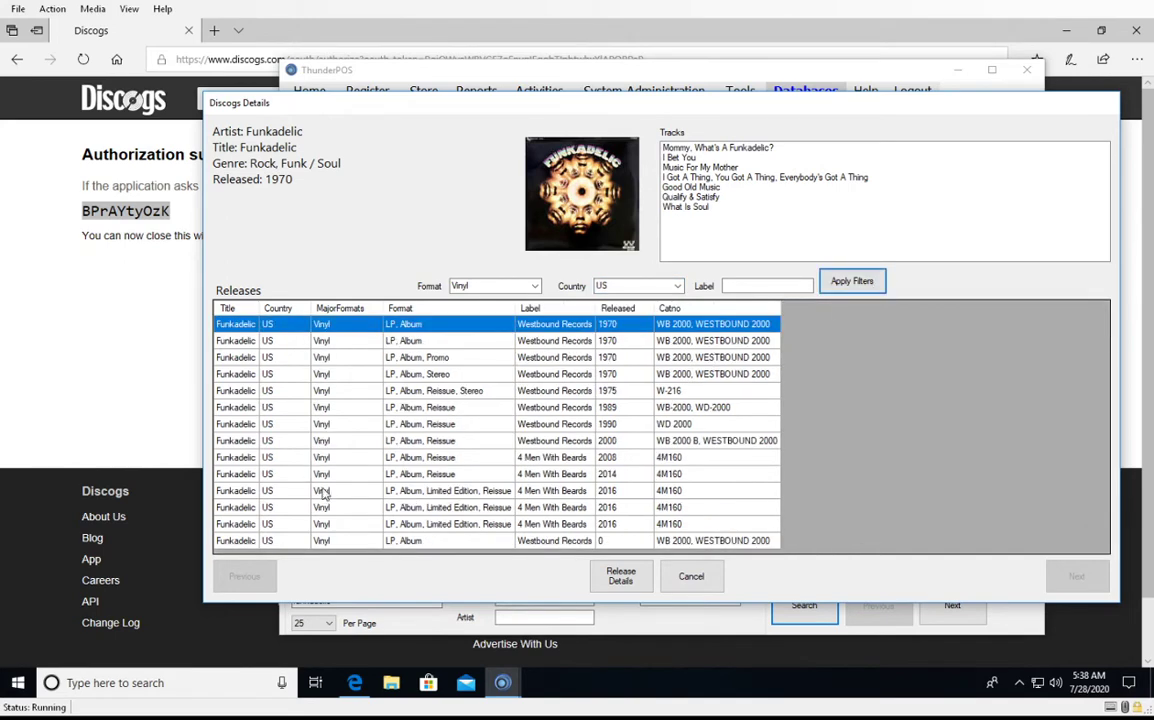
Step: Open the release details of the 2014 4 Men With Beards vinyl reissue and review its item ID, notes, track list and title information
left_click(434, 476)
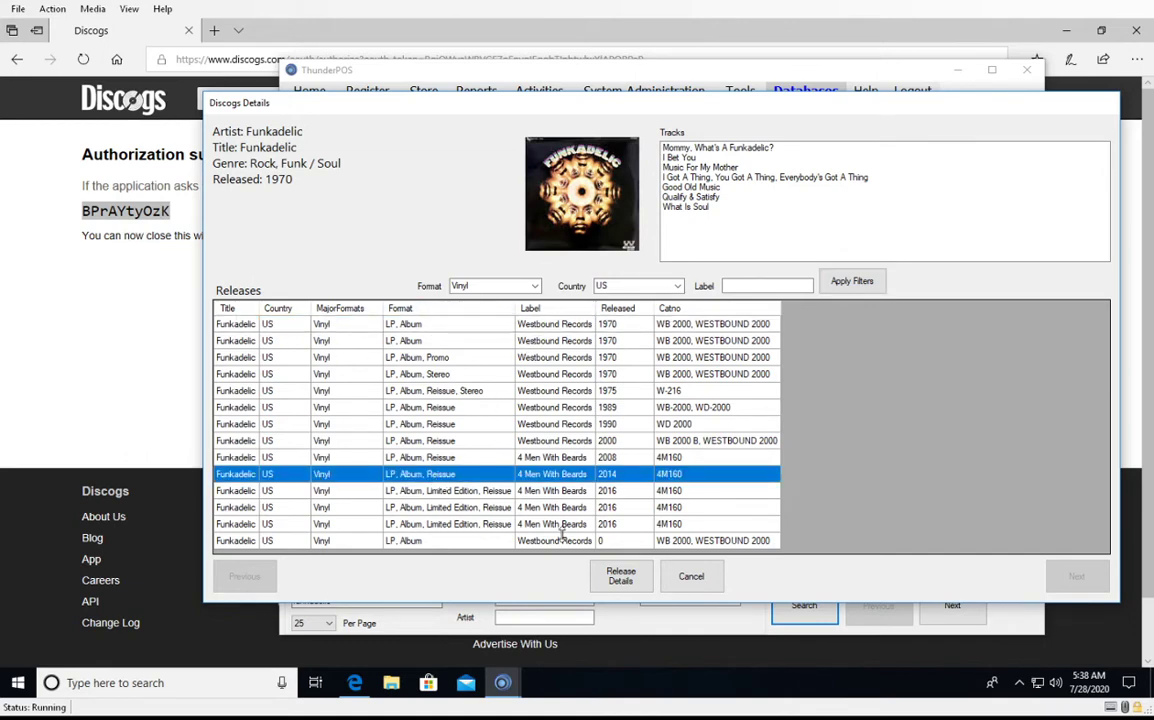
left_click(622, 576)
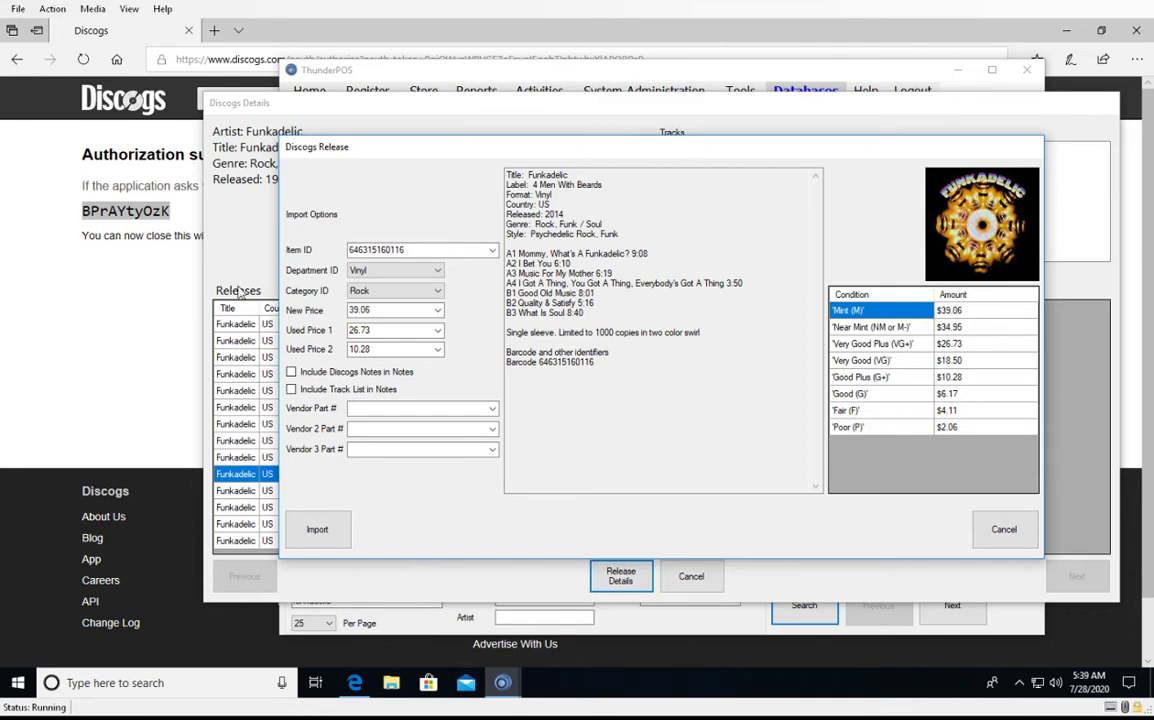
double_click(435, 248)
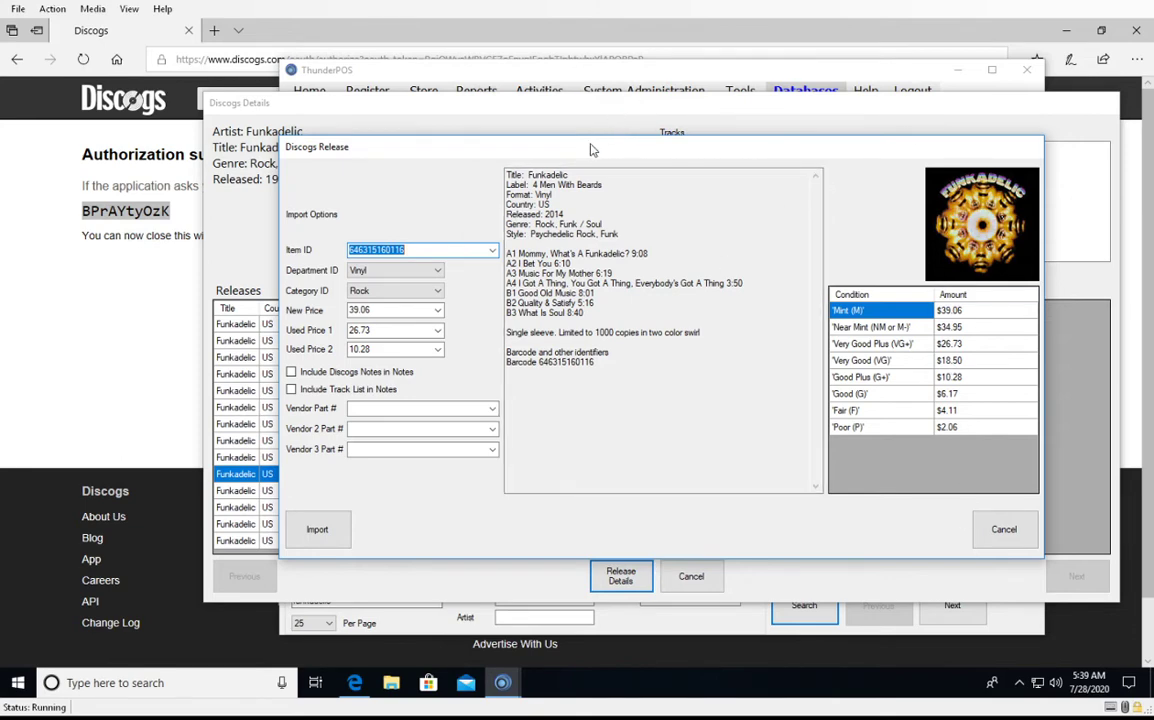
left_click_drag(533, 333, 691, 330)
left_click_drag(506, 253, 688, 320)
left_click_drag(618, 236, 406, 148)
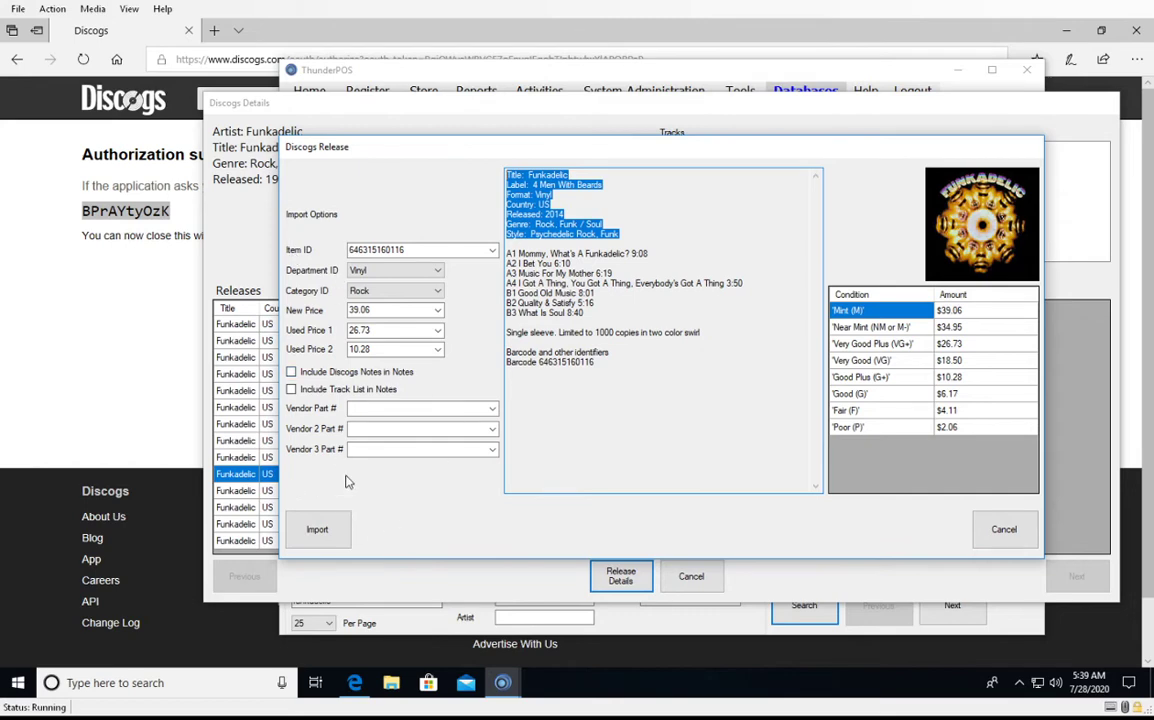
left_click(493, 251)
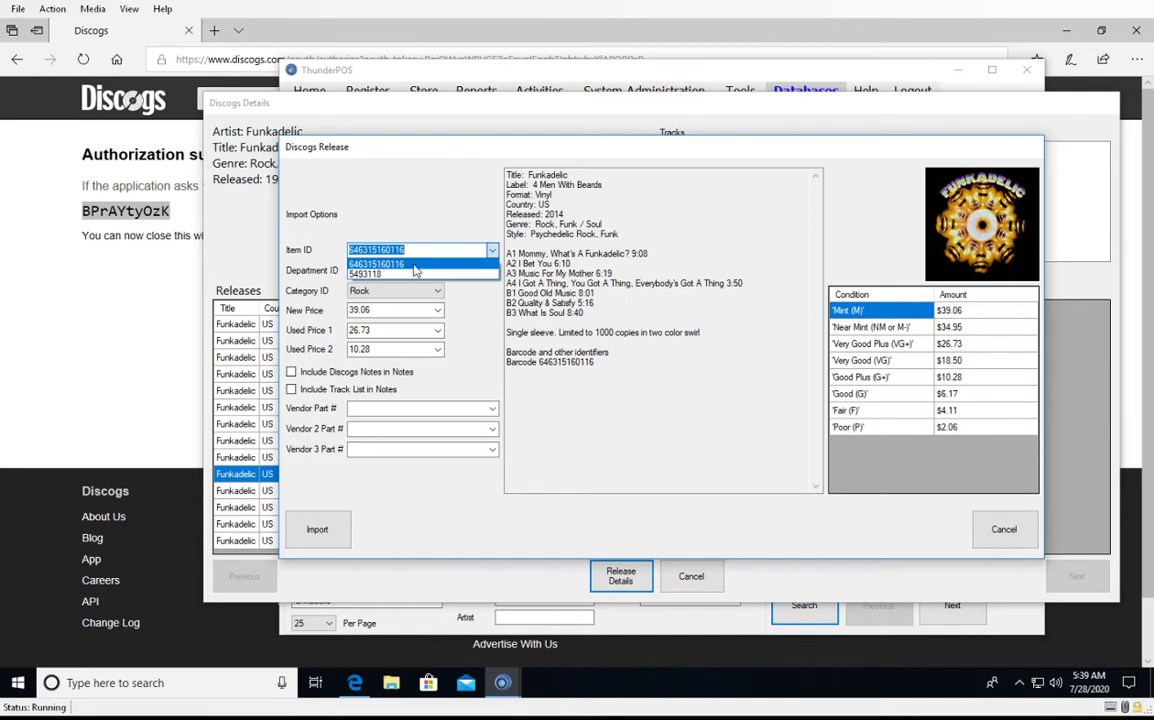
left_click(380, 265)
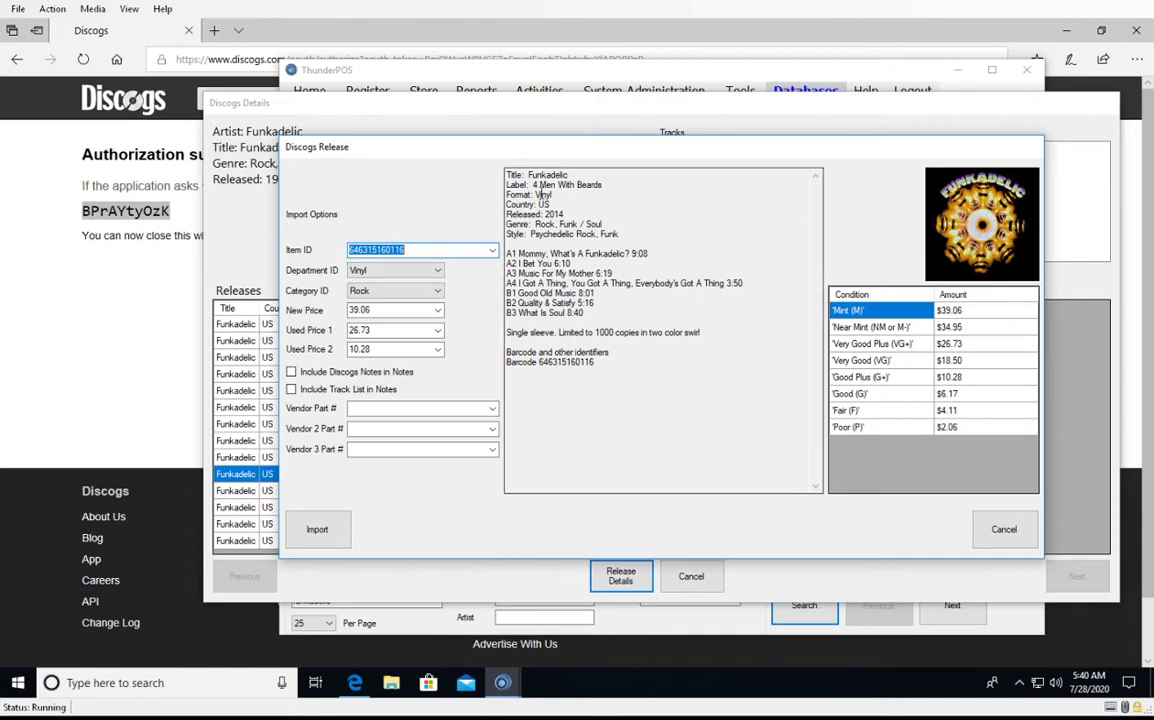
left_click(391, 271)
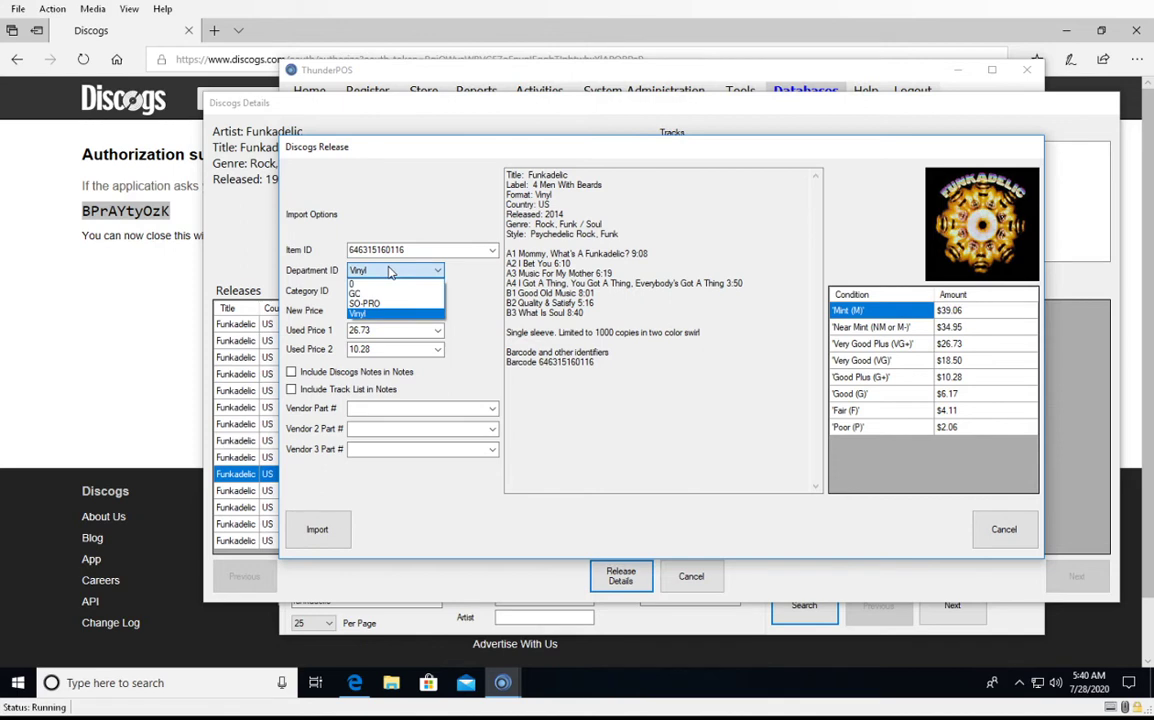
left_click(391, 271)
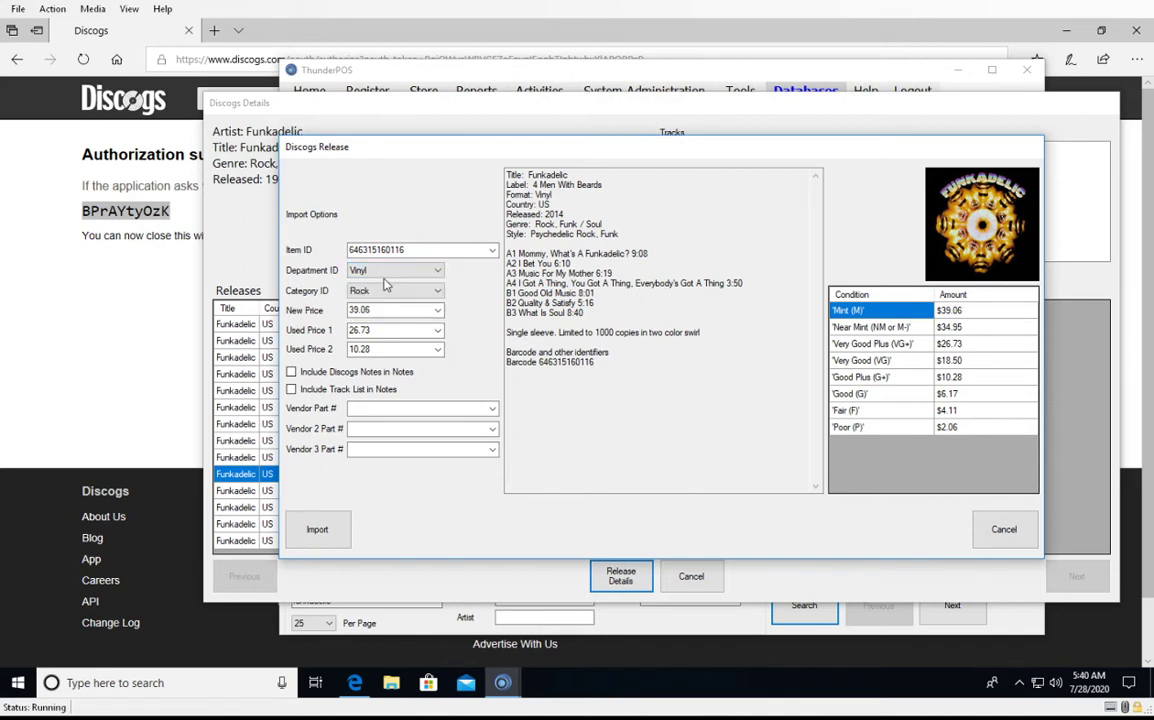
Step: Set the import's category ID to the create-new option "Funk / Sou"
left_click(390, 293)
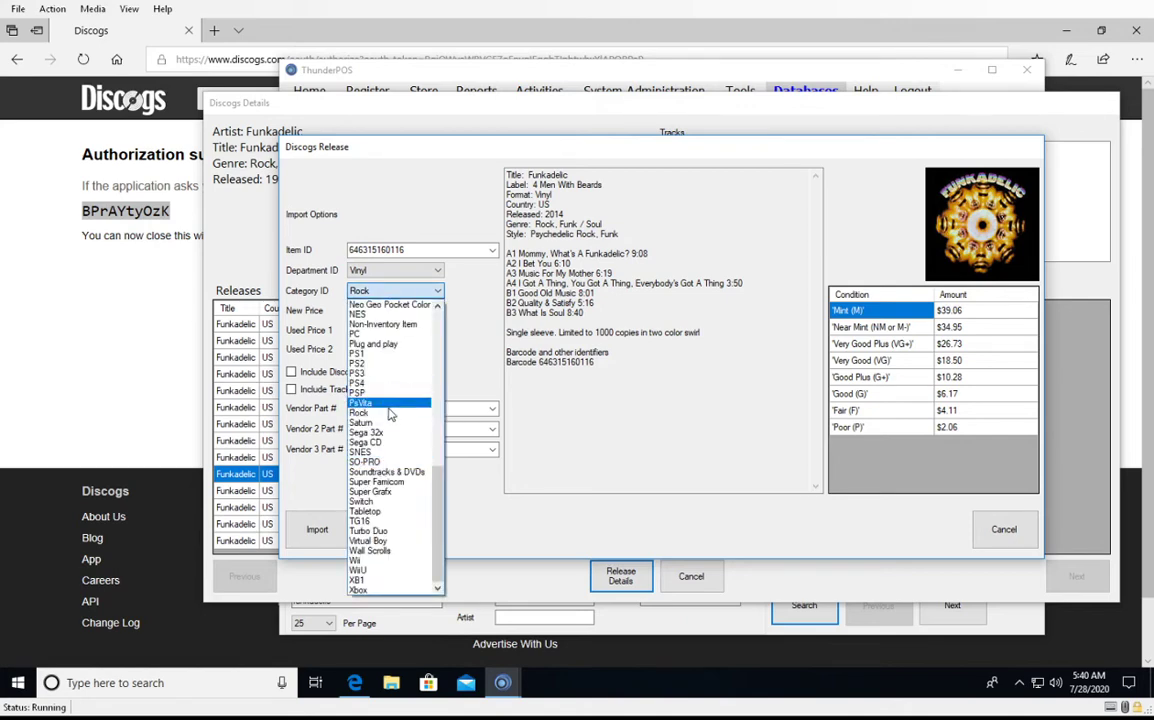
scroll(390, 410, "up", 15)
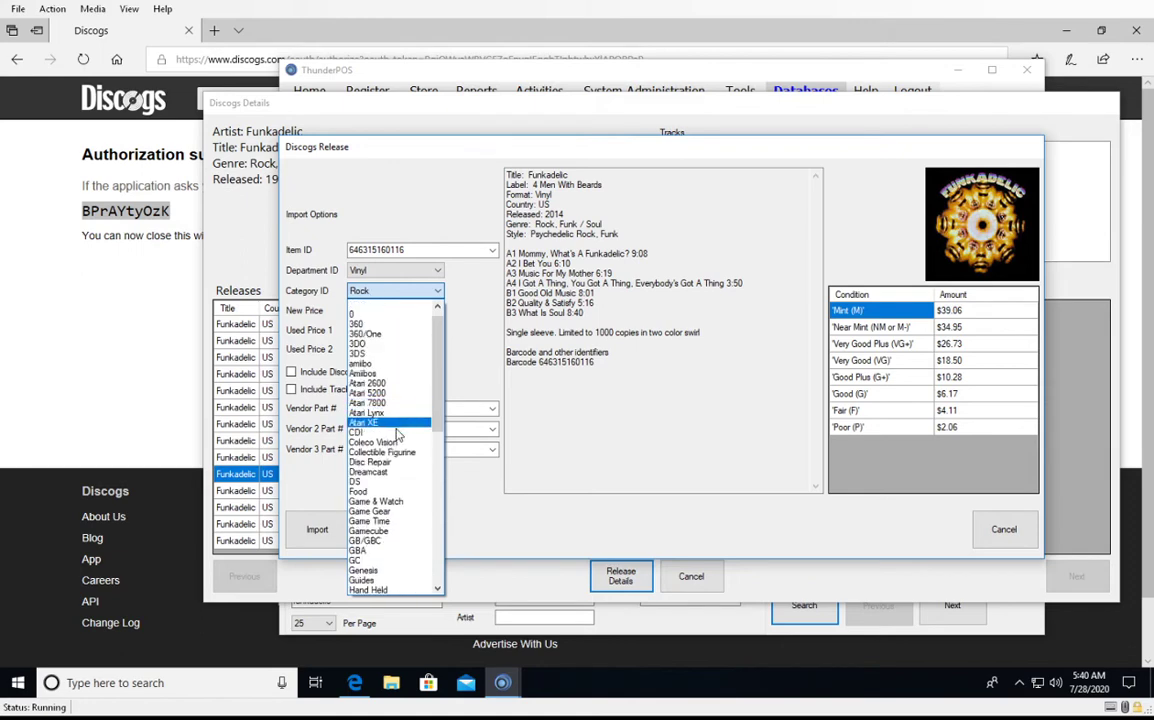
scroll(410, 310, "up", 1)
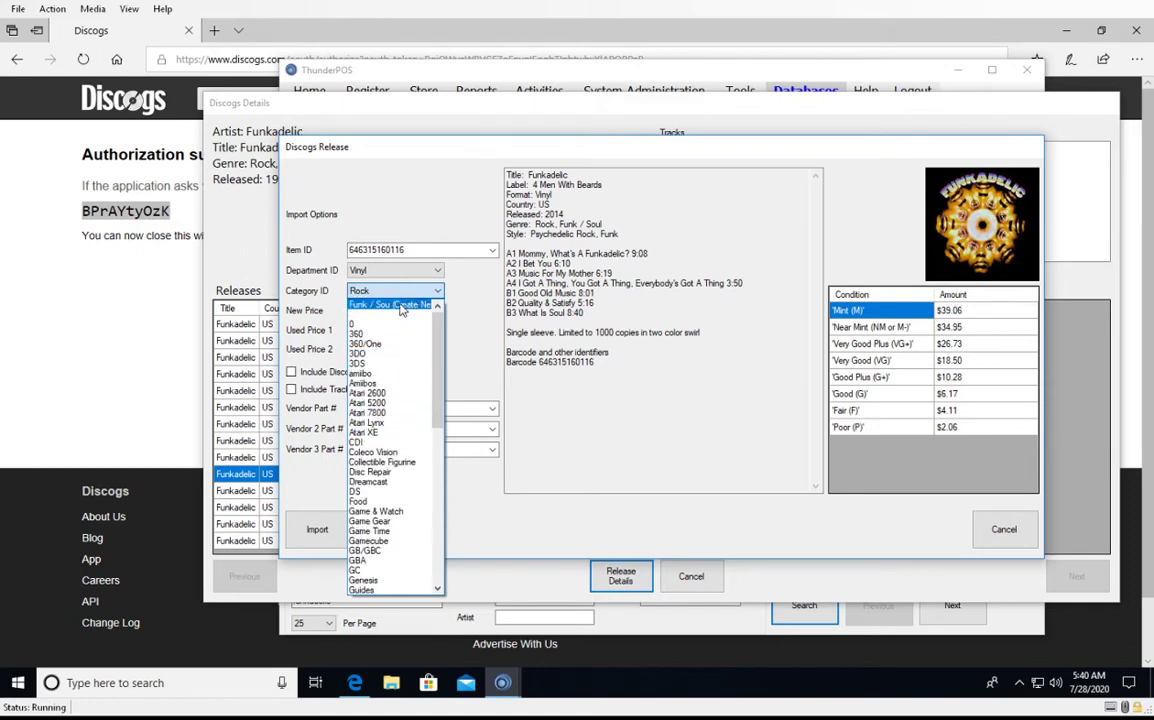
left_click(398, 304)
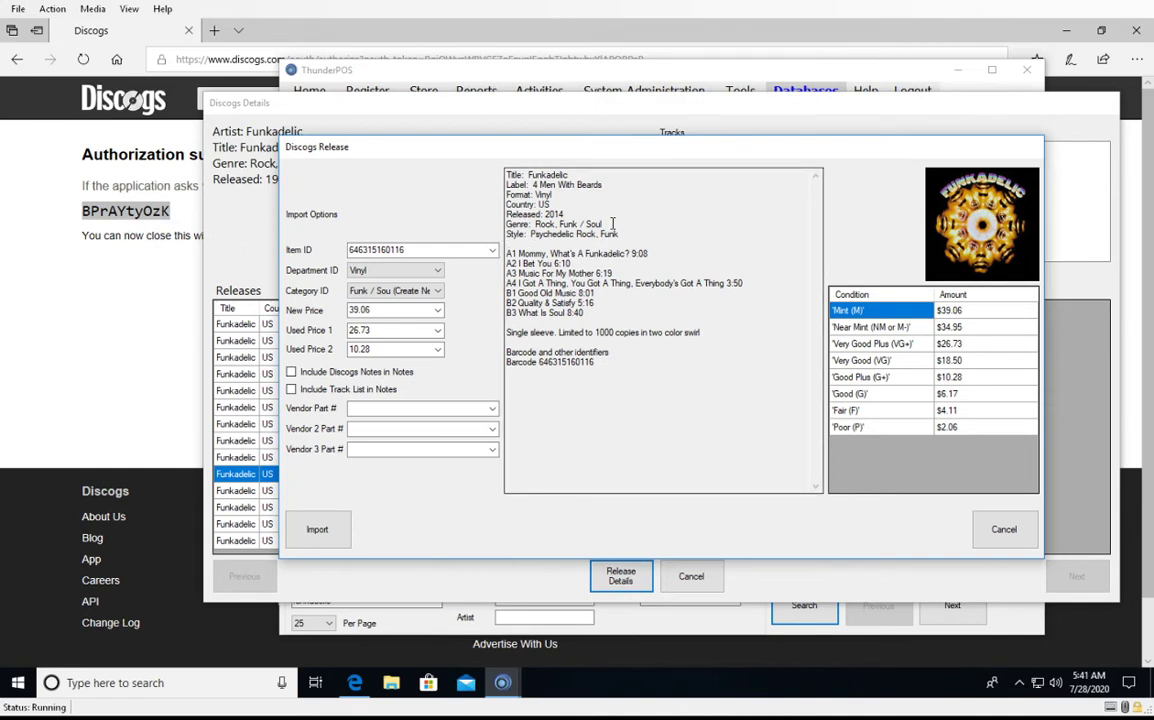
Step: Set the import's category ID to the existing category Rock
left_click(378, 297)
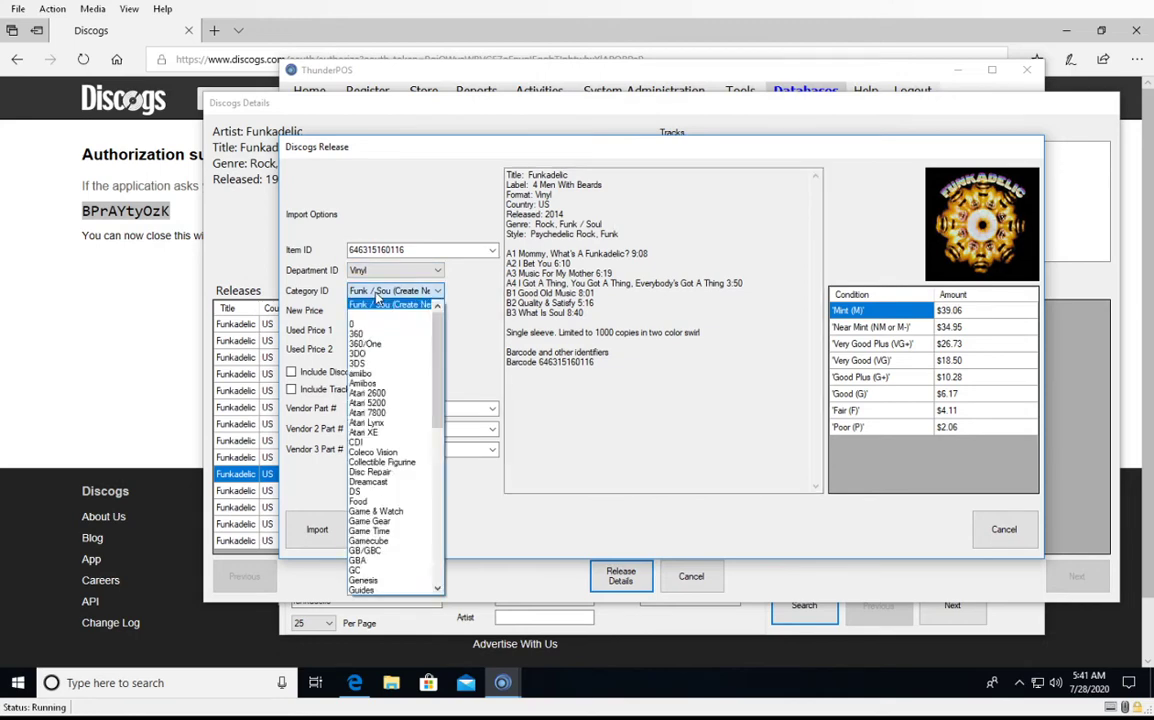
scroll(376, 480, "down", 5)
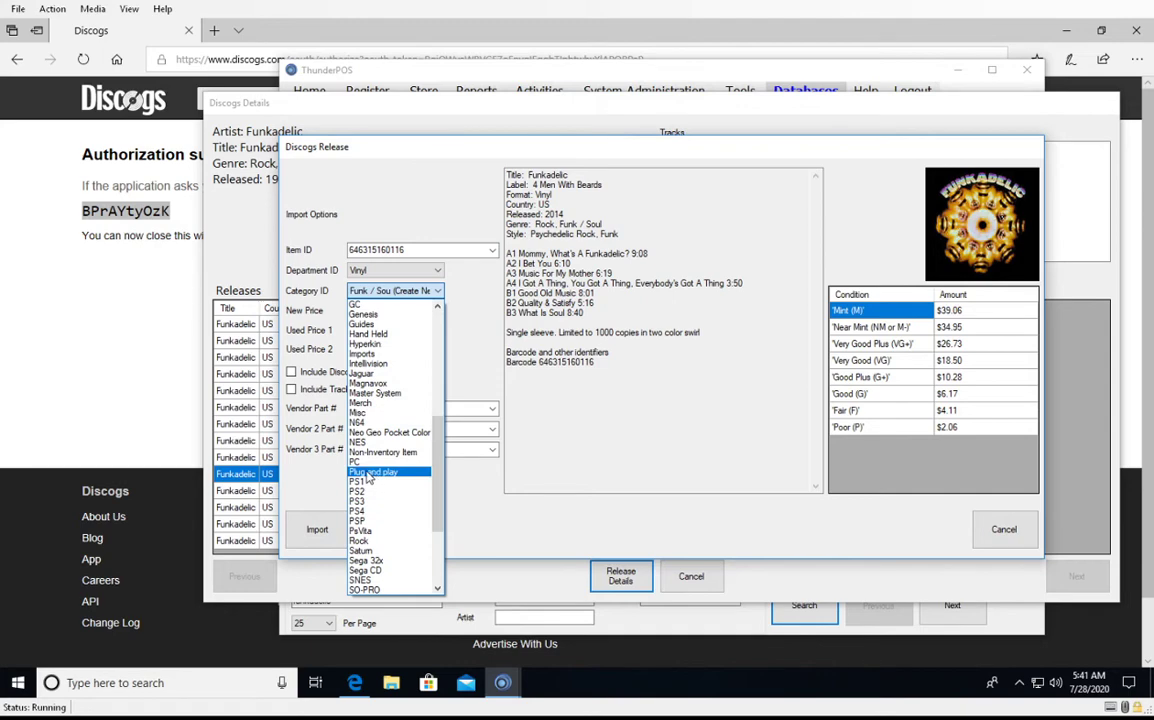
left_click(362, 541)
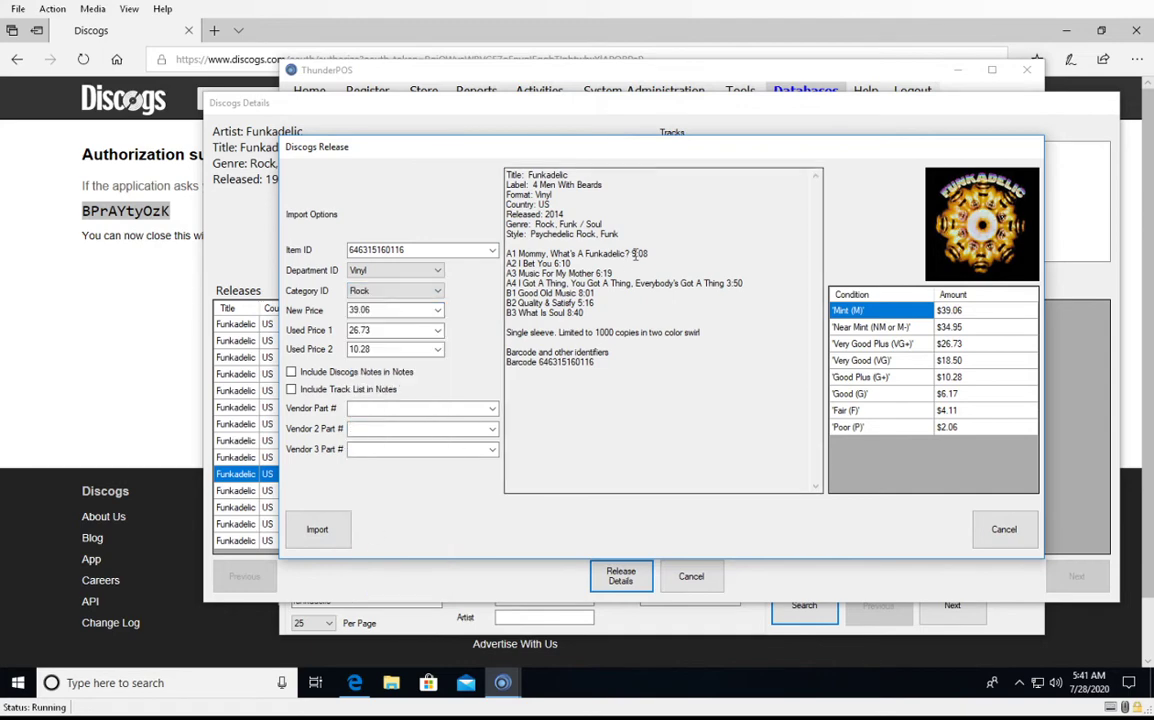
Step: Set the import's new price to the Near Mint amount of 34.95
left_click(372, 310)
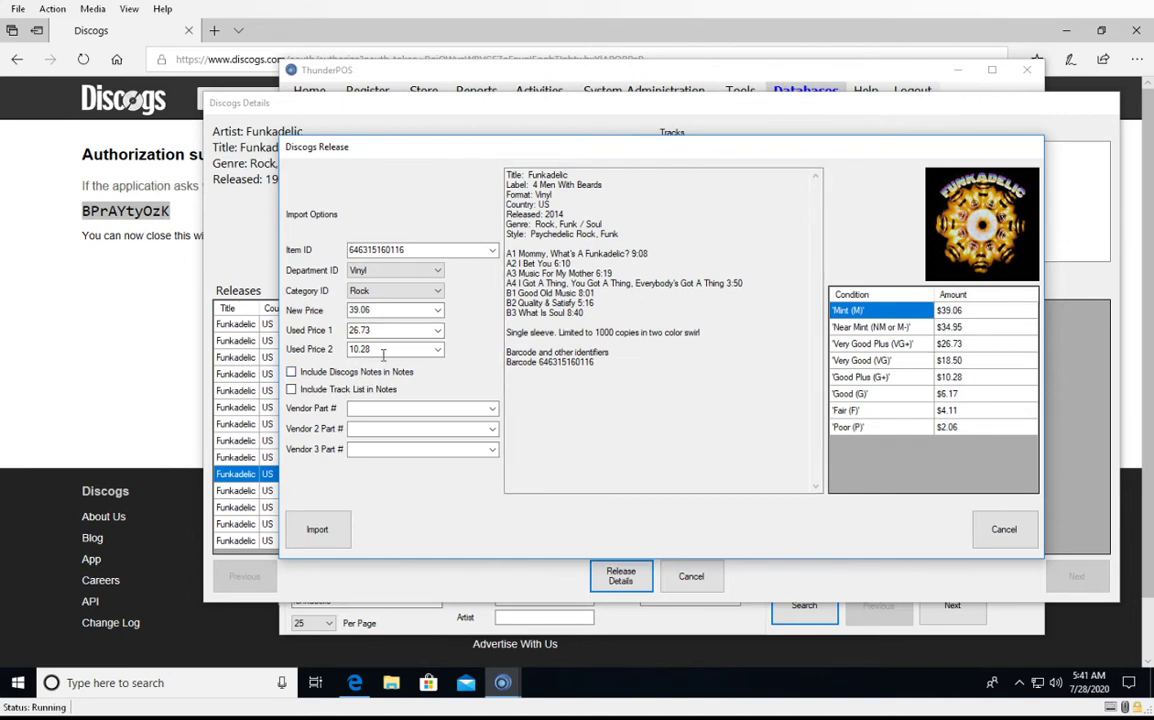
left_click(438, 312)
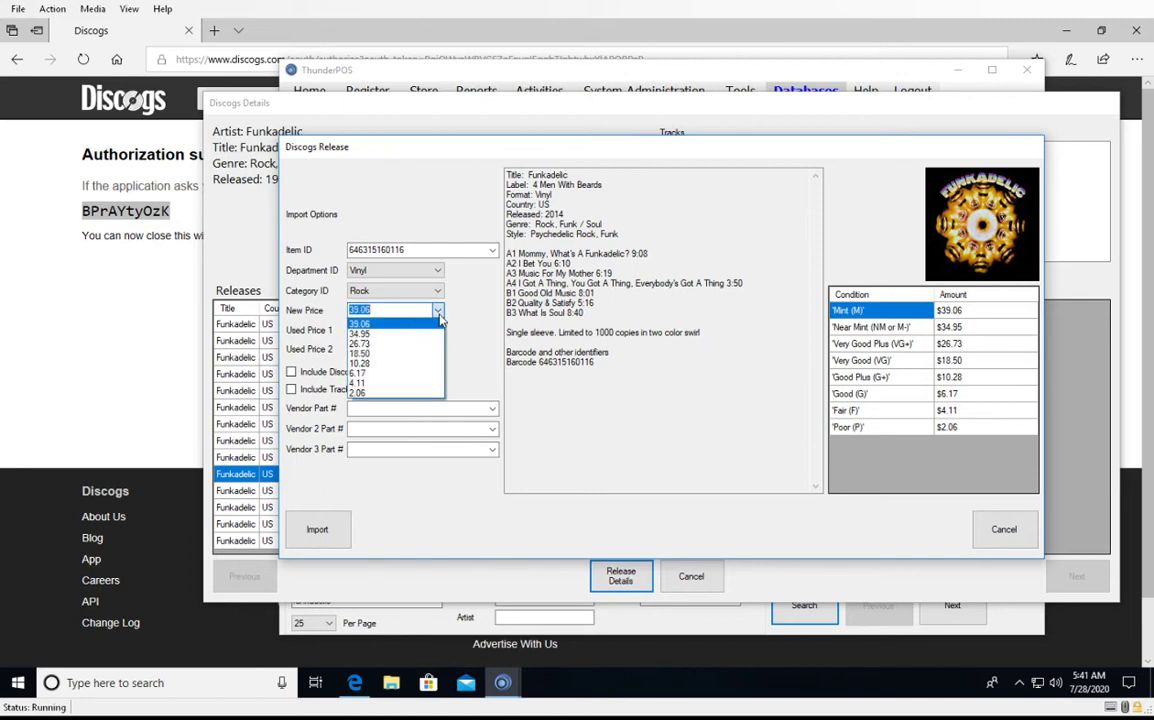
left_click(366, 336)
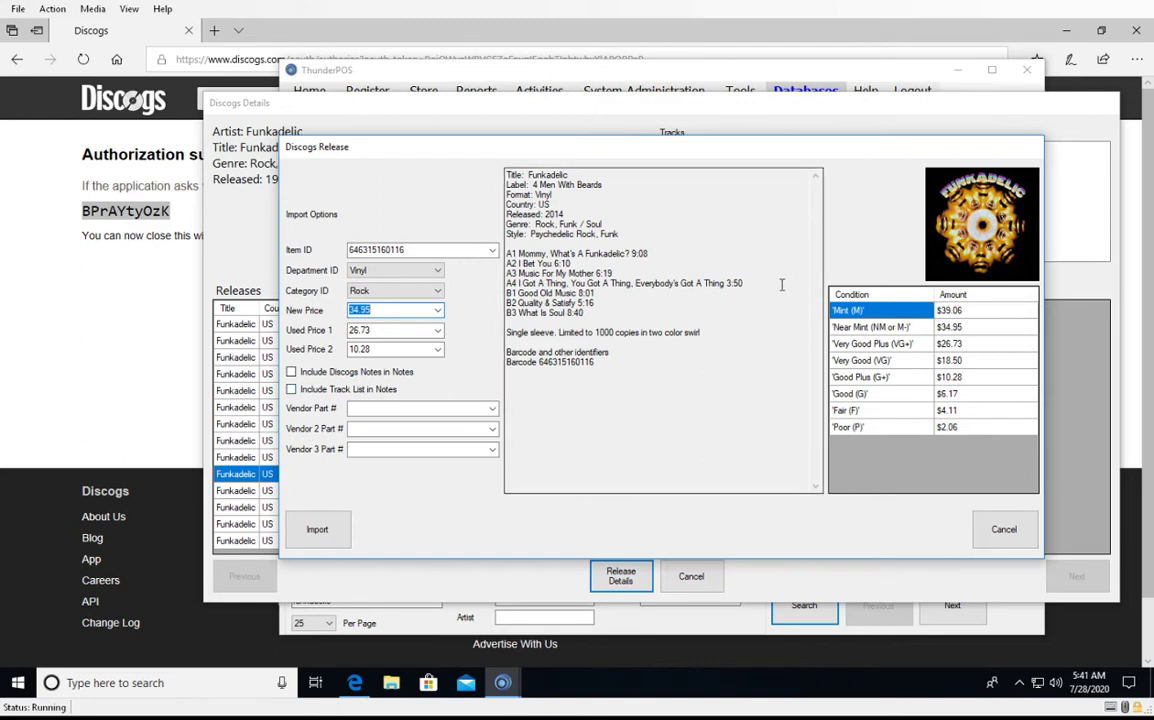
left_click_drag(512, 336, 726, 331)
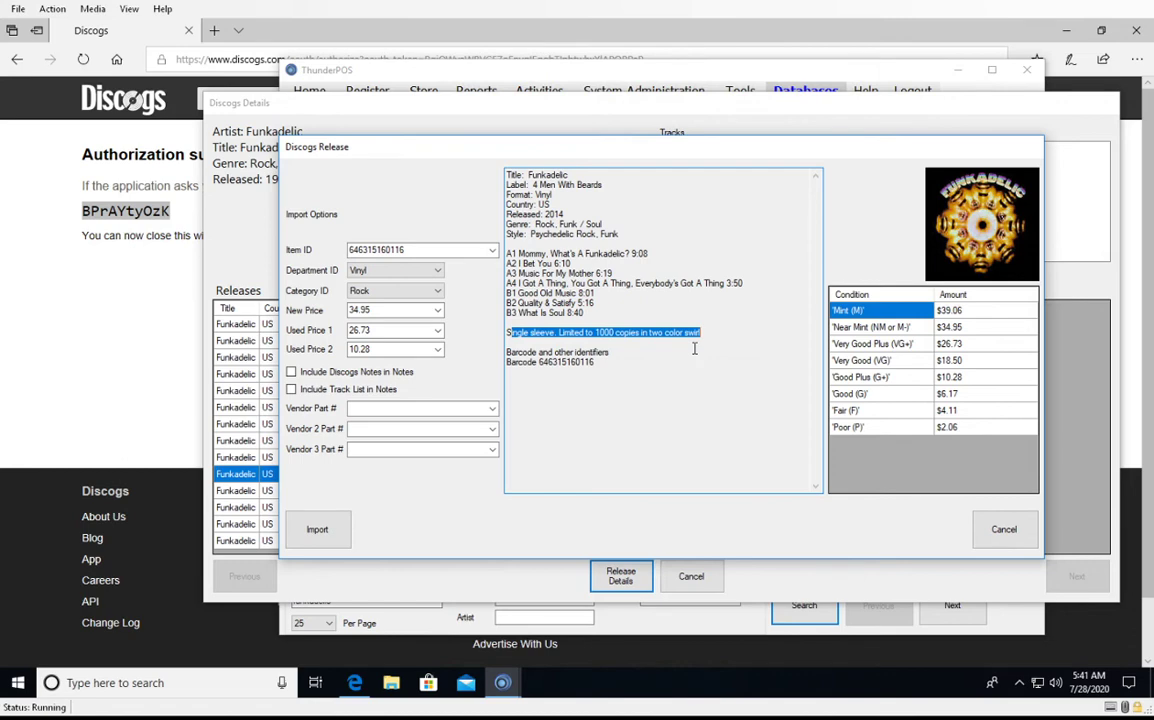
left_click_drag(506, 253, 626, 321)
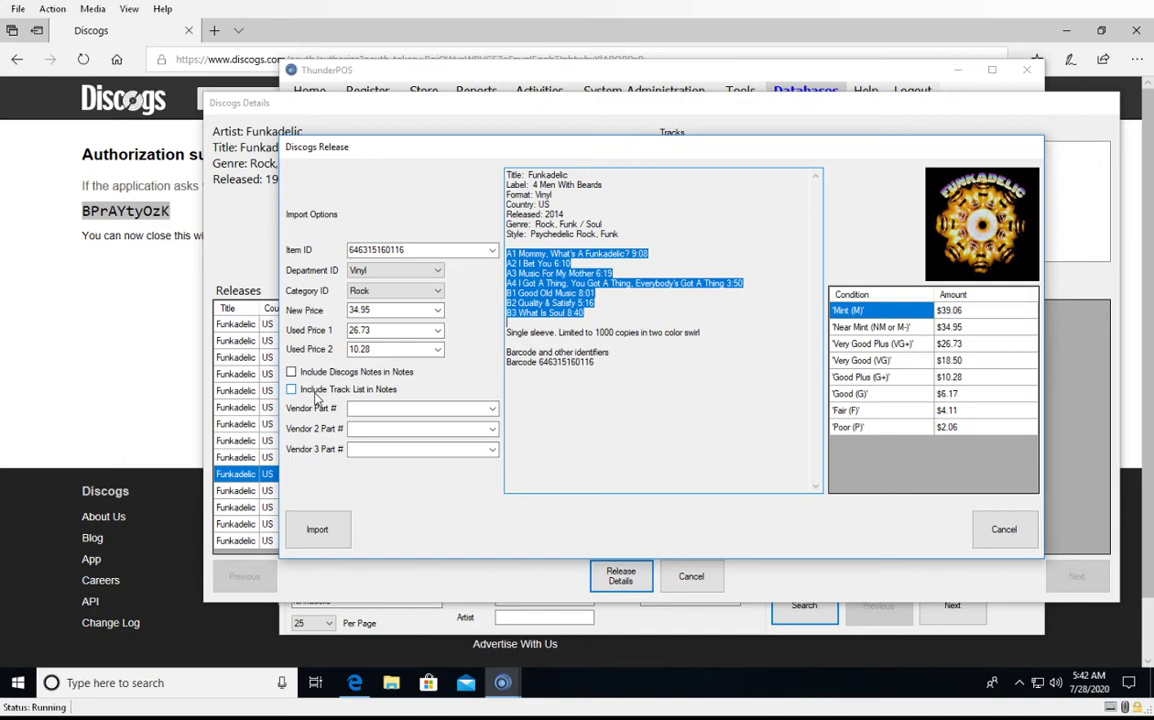
left_click(493, 410)
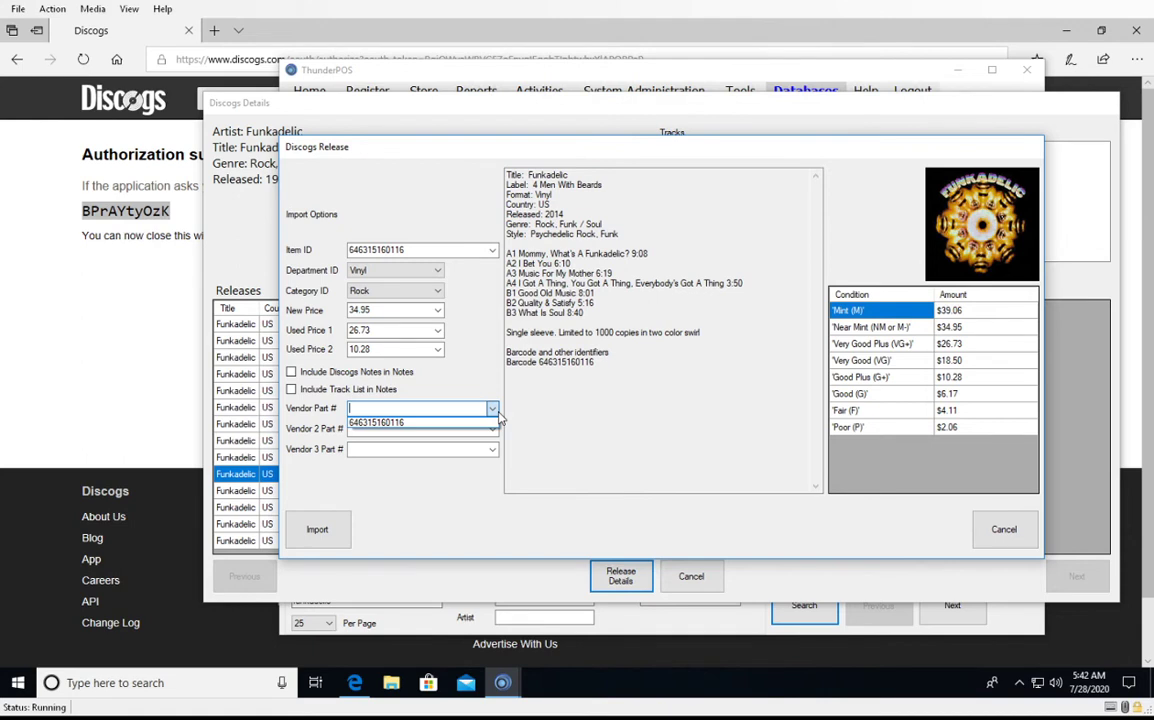
left_click(493, 429)
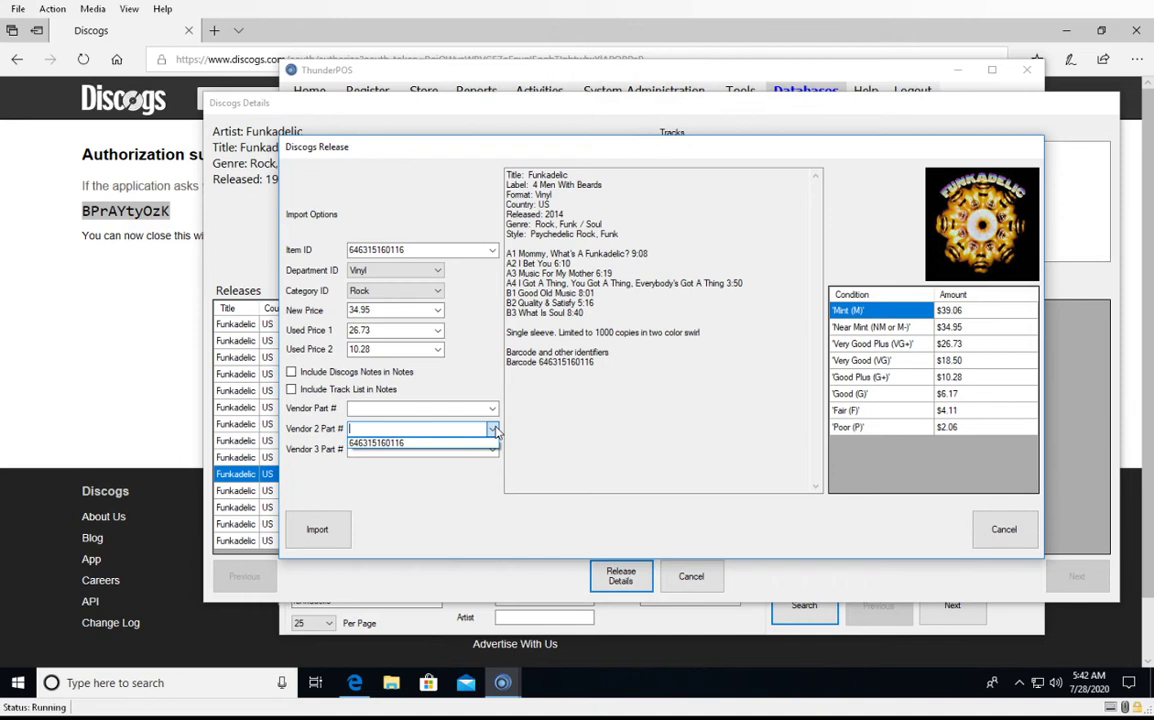
left_click(493, 429)
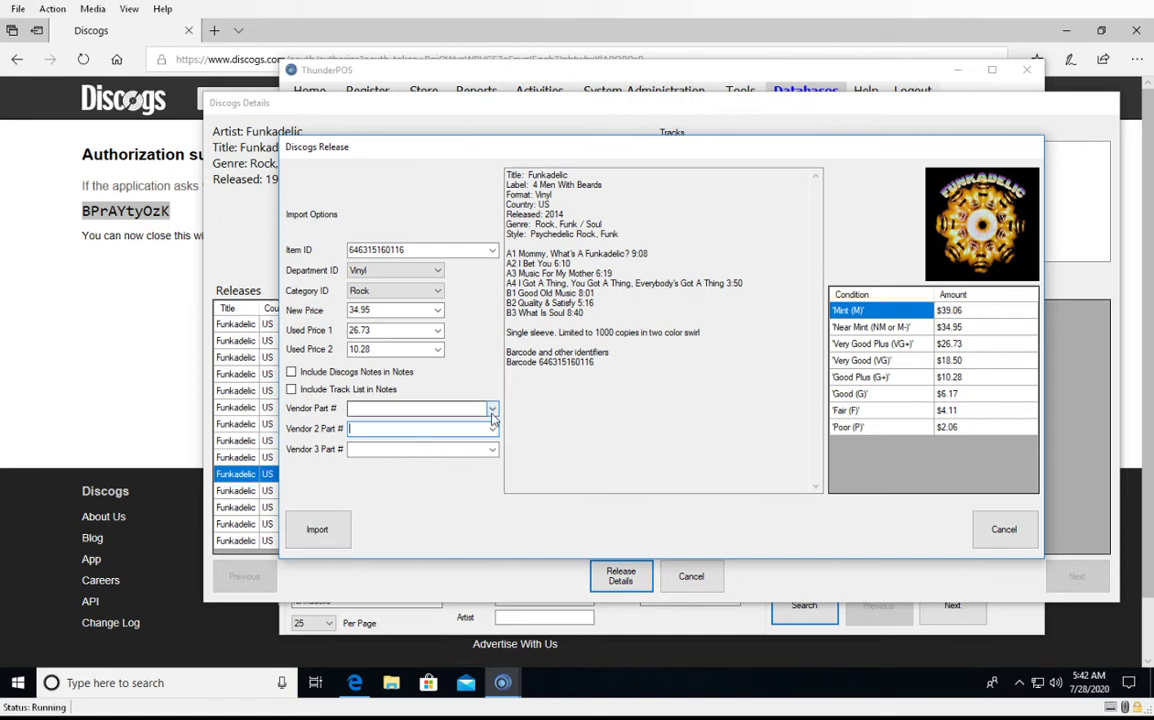
left_click(492, 408)
left_click(395, 426)
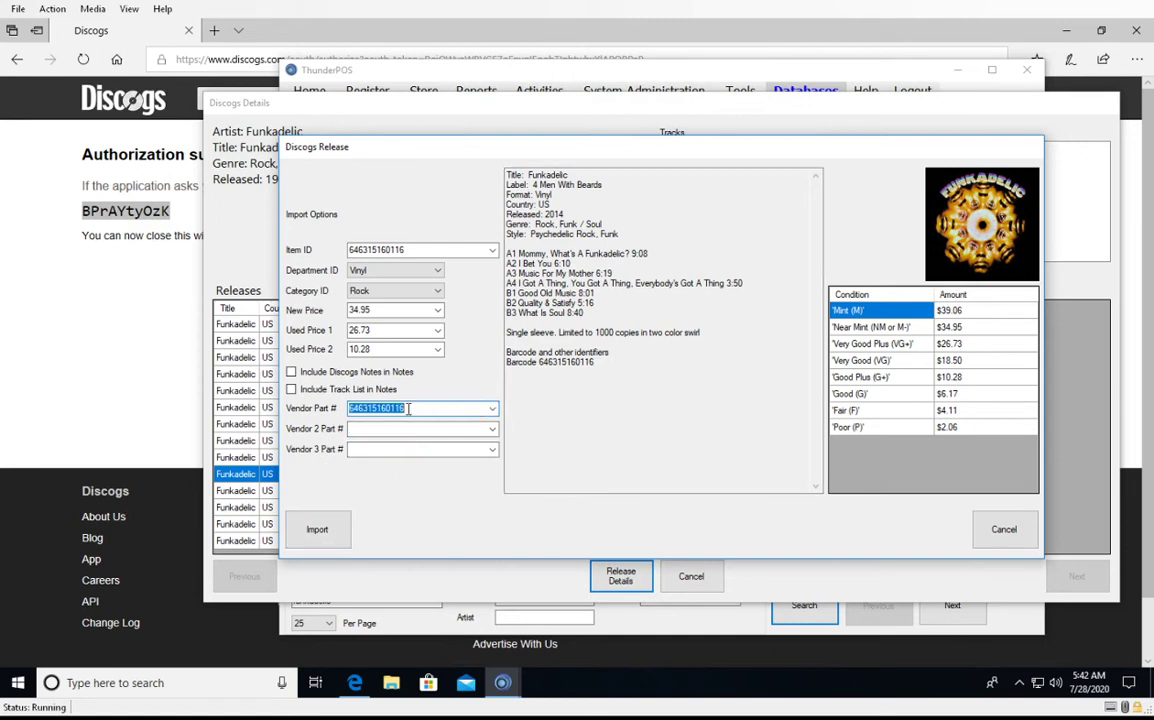
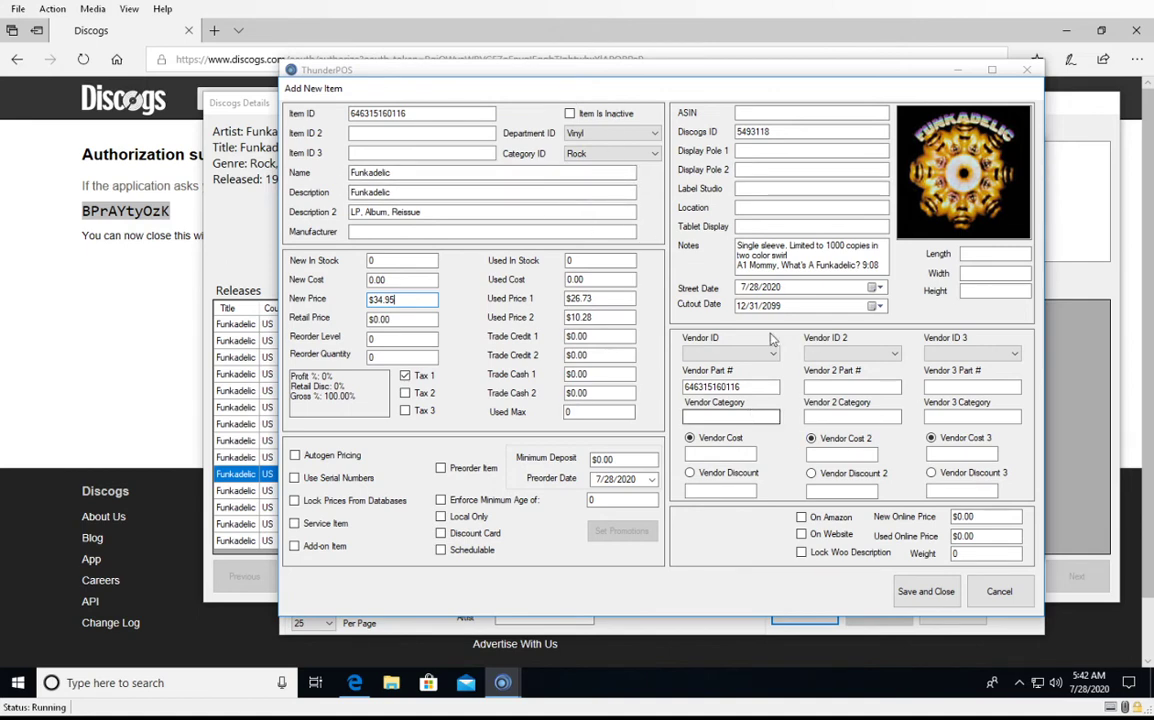
Step: Review the new item's notes, Discogs ID, name, descriptions and street date, and save the item
left_click(781, 265)
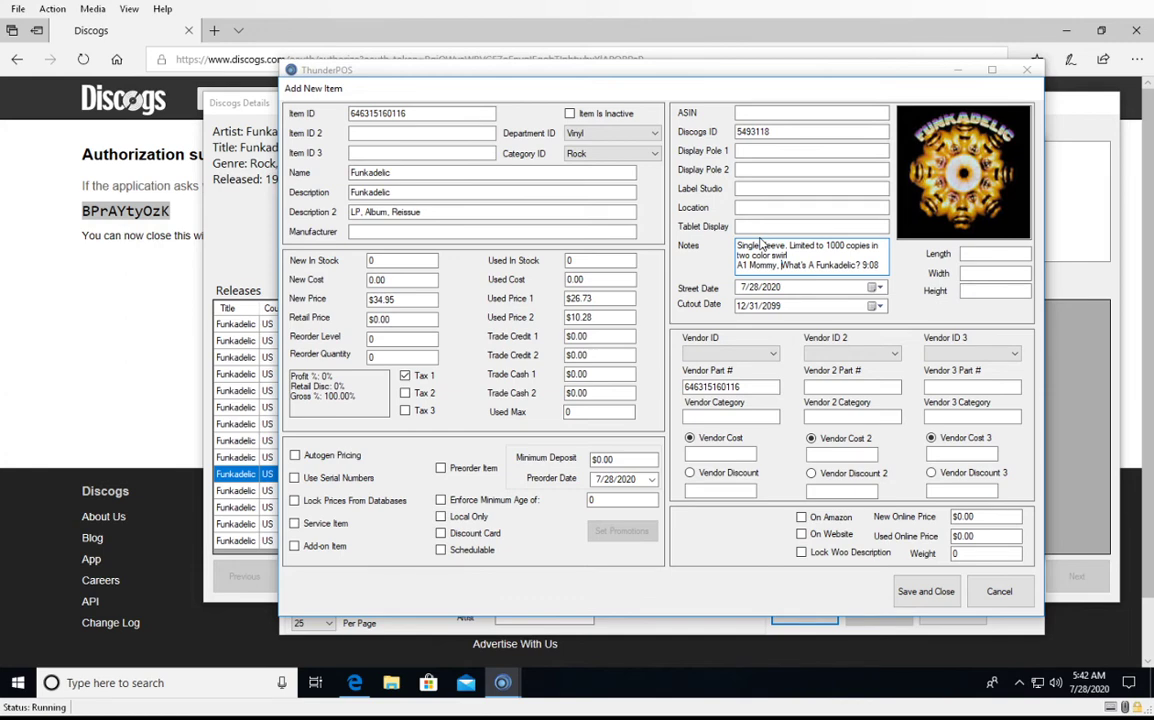
left_click(771, 131)
left_click(404, 174)
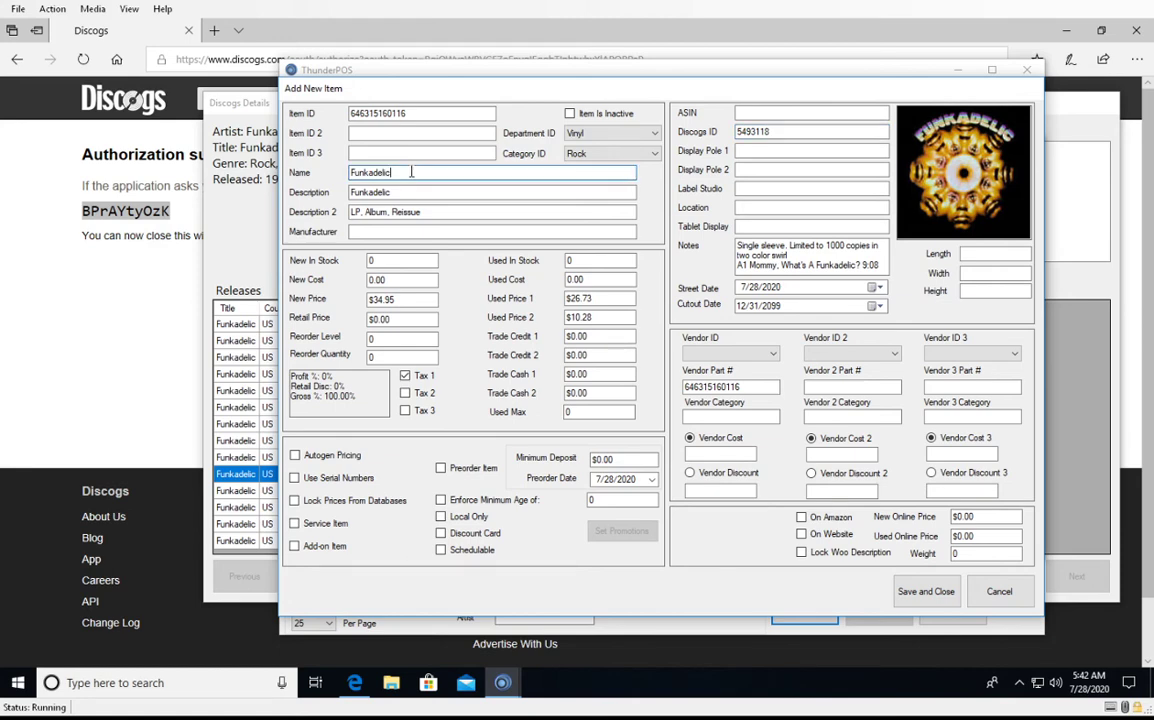
left_click(410, 192)
left_click(451, 212)
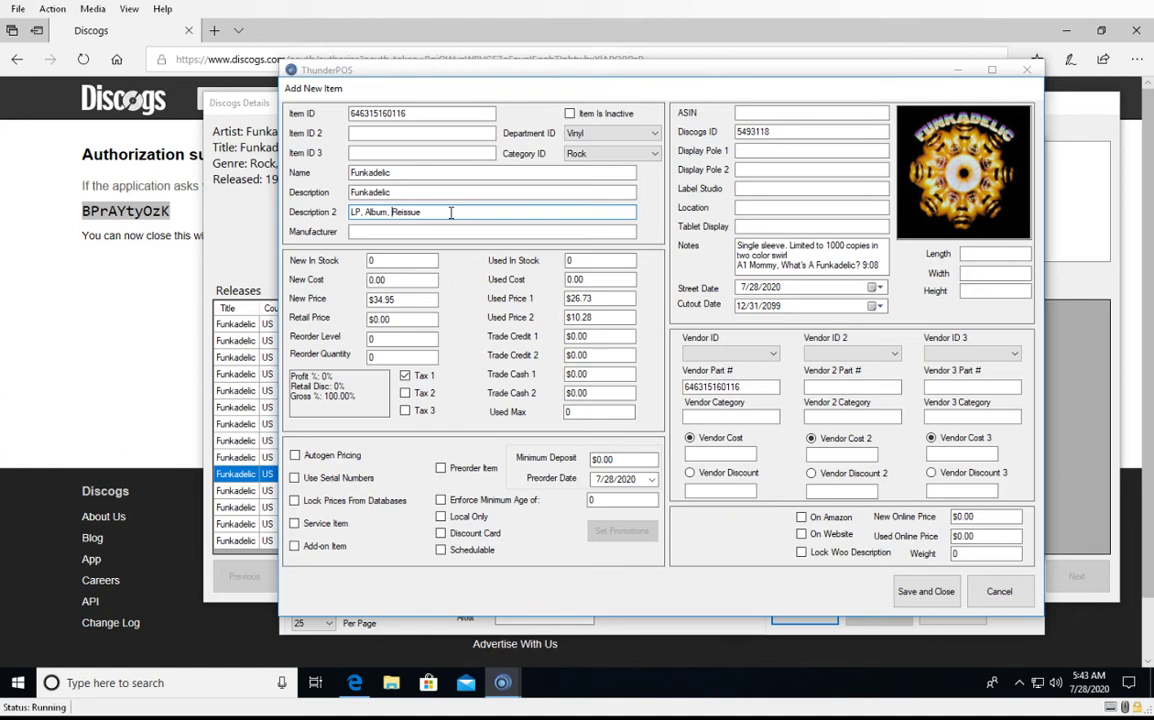
left_click(822, 289)
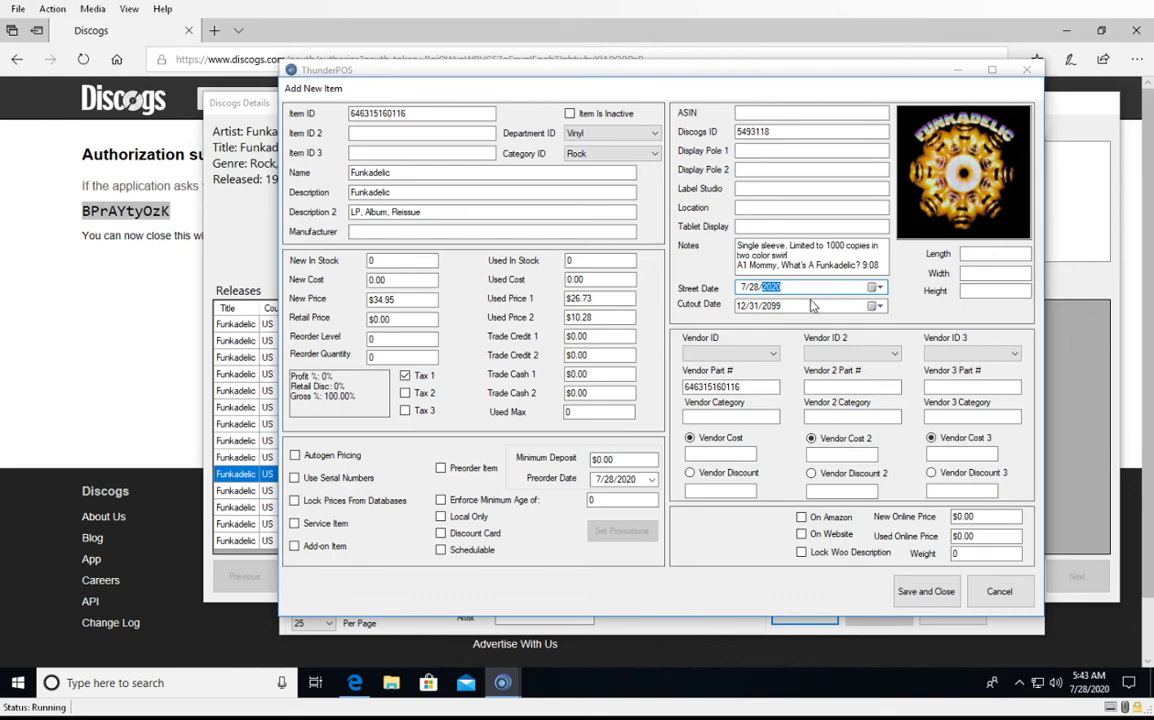
left_click(930, 592)
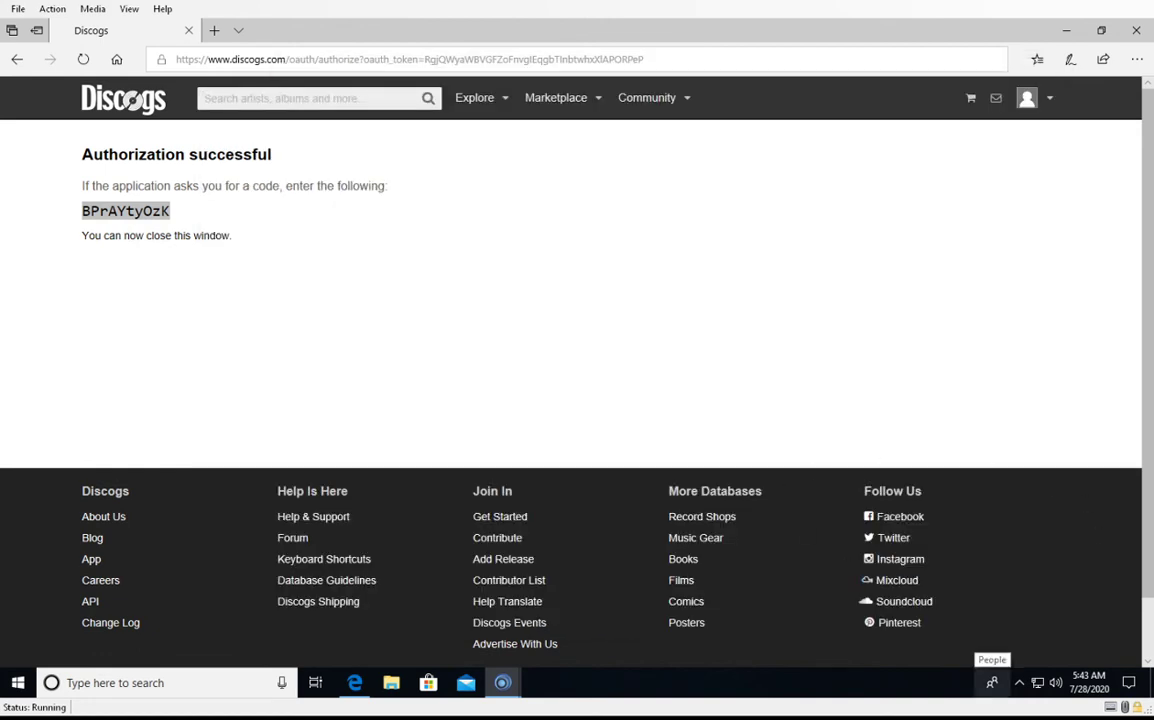
Step: Switch back to the Discogs Details window and close it, and view the releases of Funkadelic's Greatest Hits
mouse_move(508, 682)
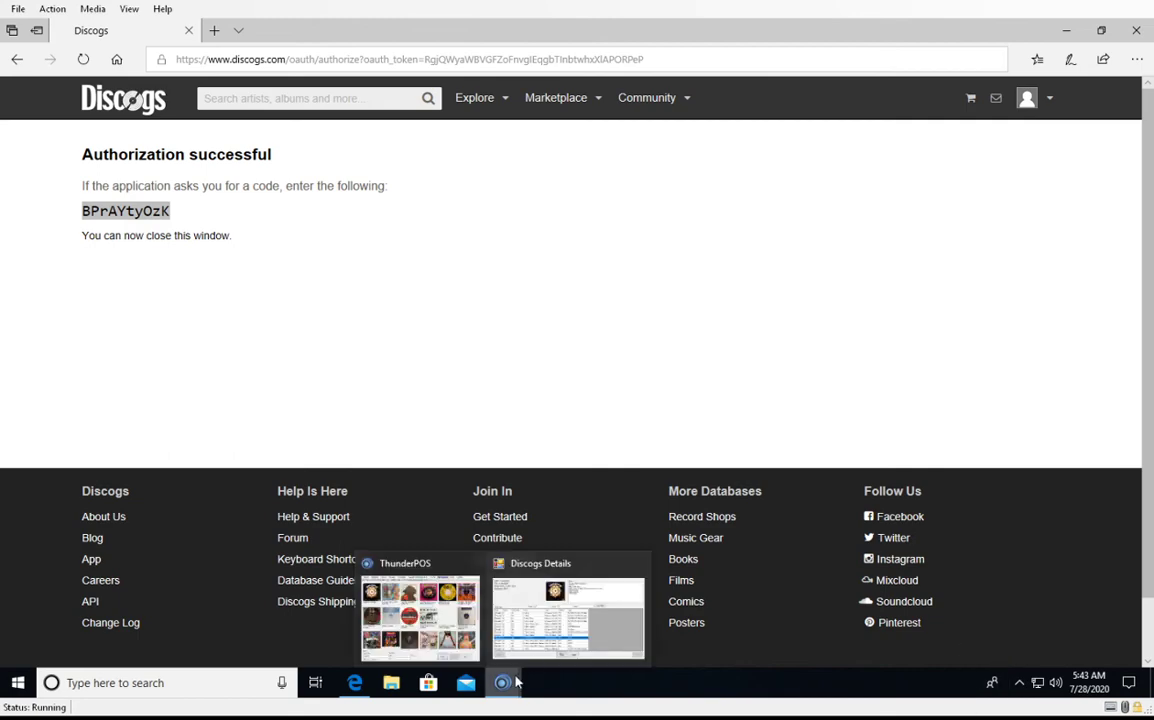
left_click(562, 612)
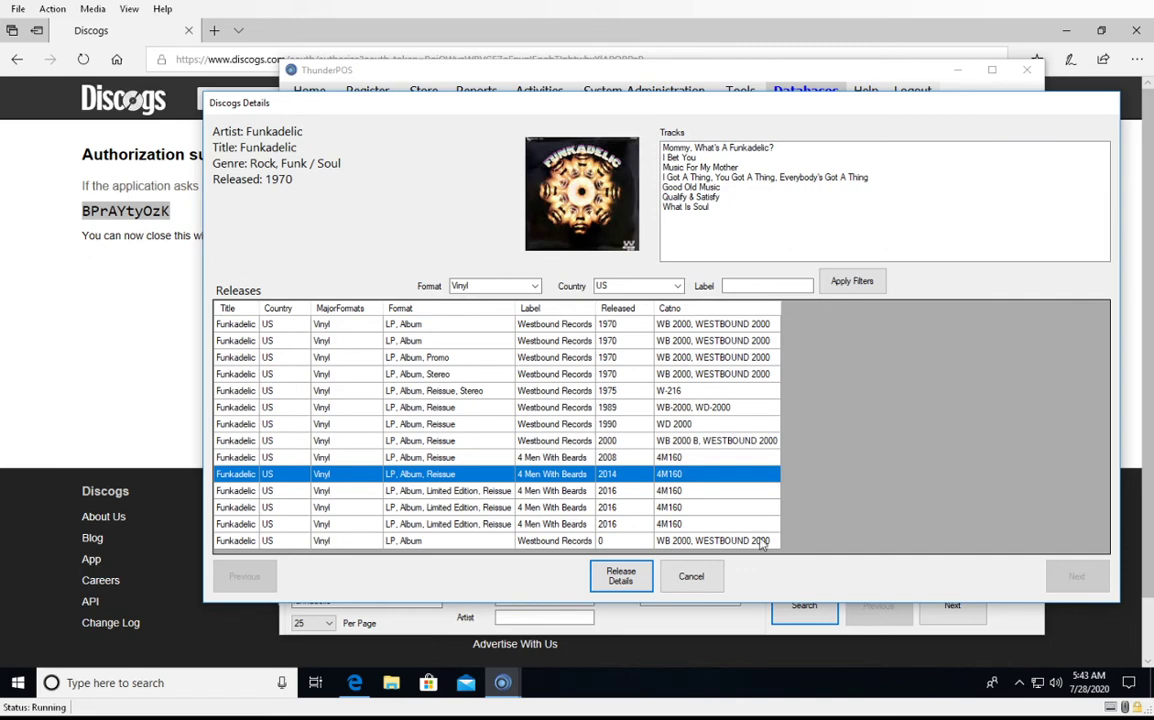
left_click(692, 578)
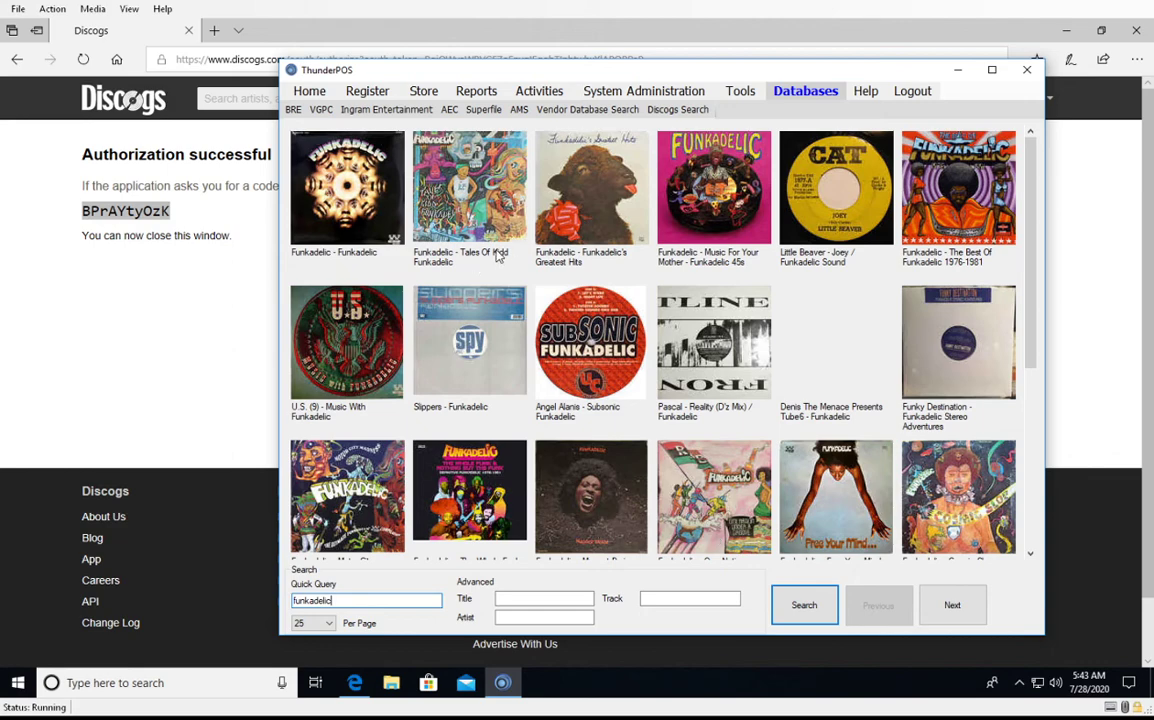
left_click(588, 207)
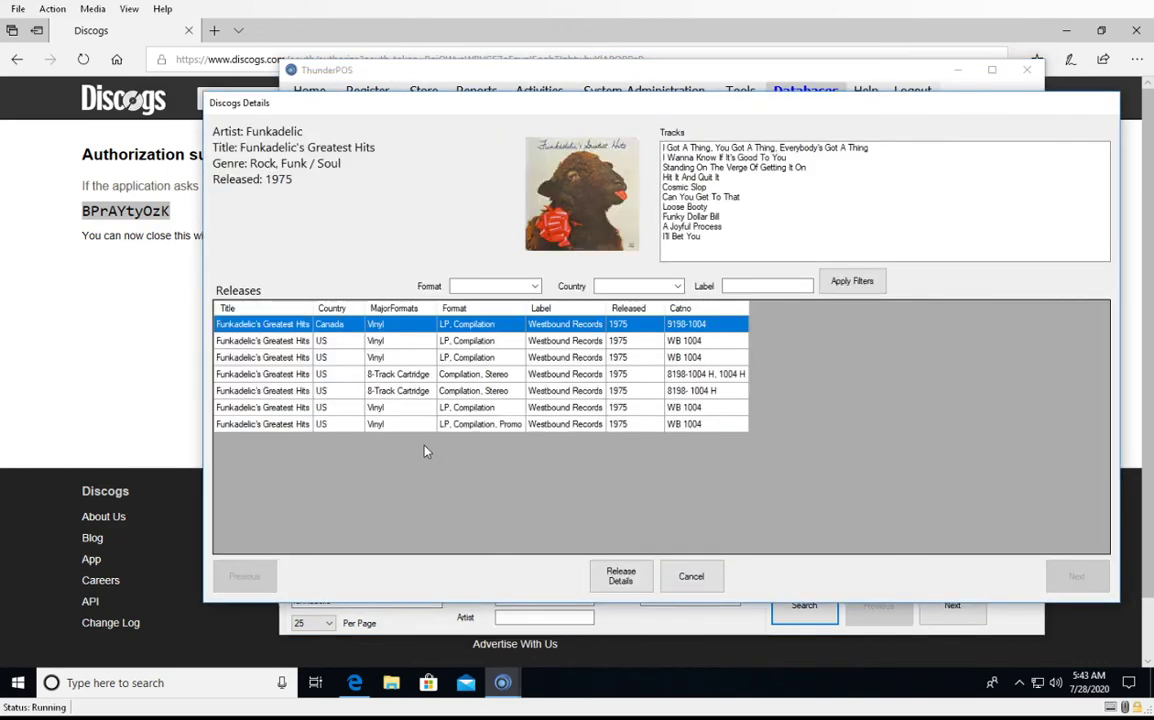
left_click(690, 576)
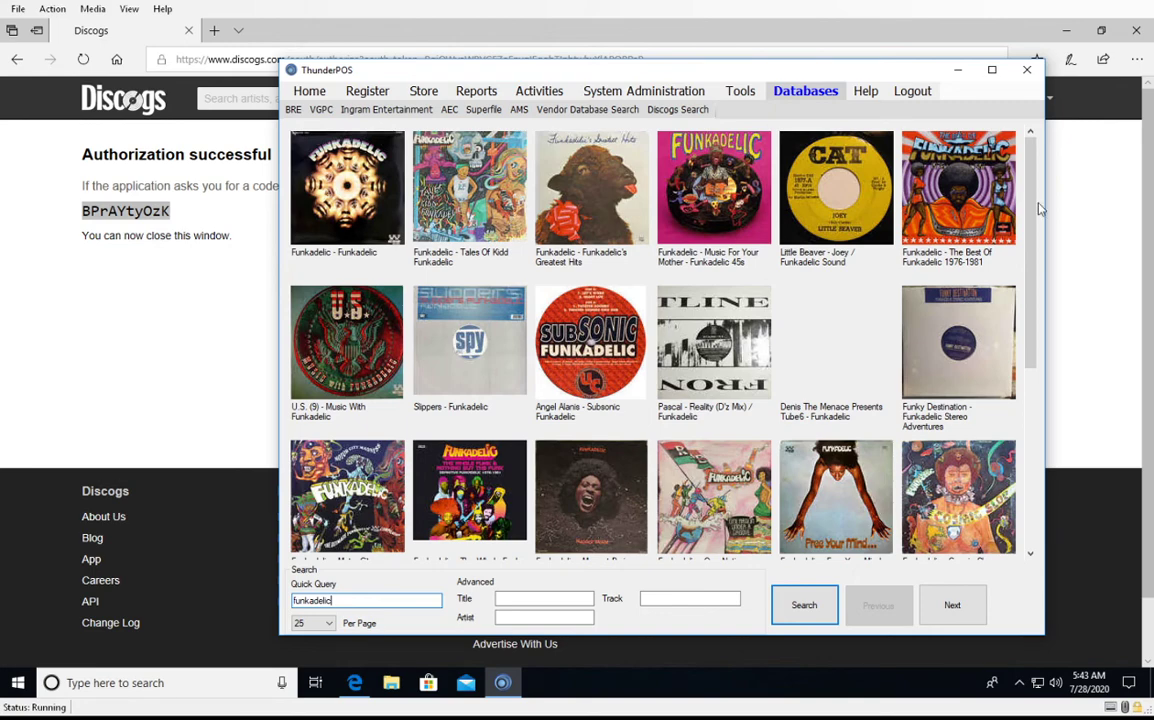
Step: Copy the item ID of the first 2001 Europe CD release of The Best Of Funkadelic 1976-1981 and close its details
left_click(955, 196)
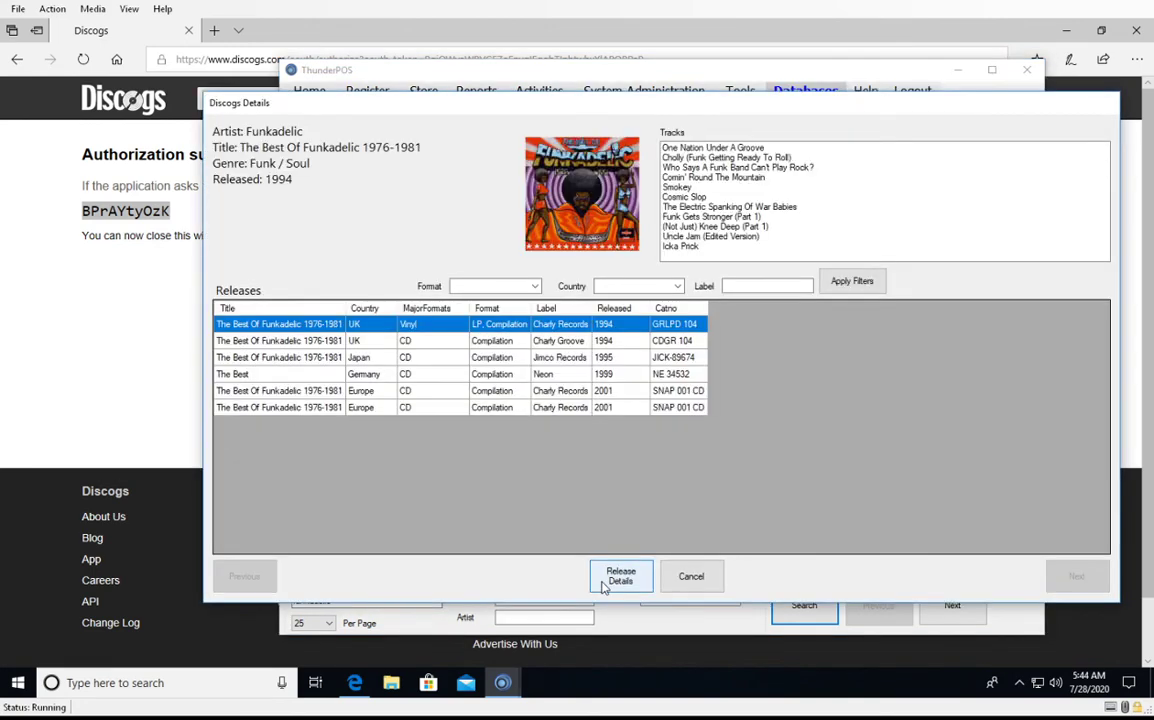
left_click(364, 393)
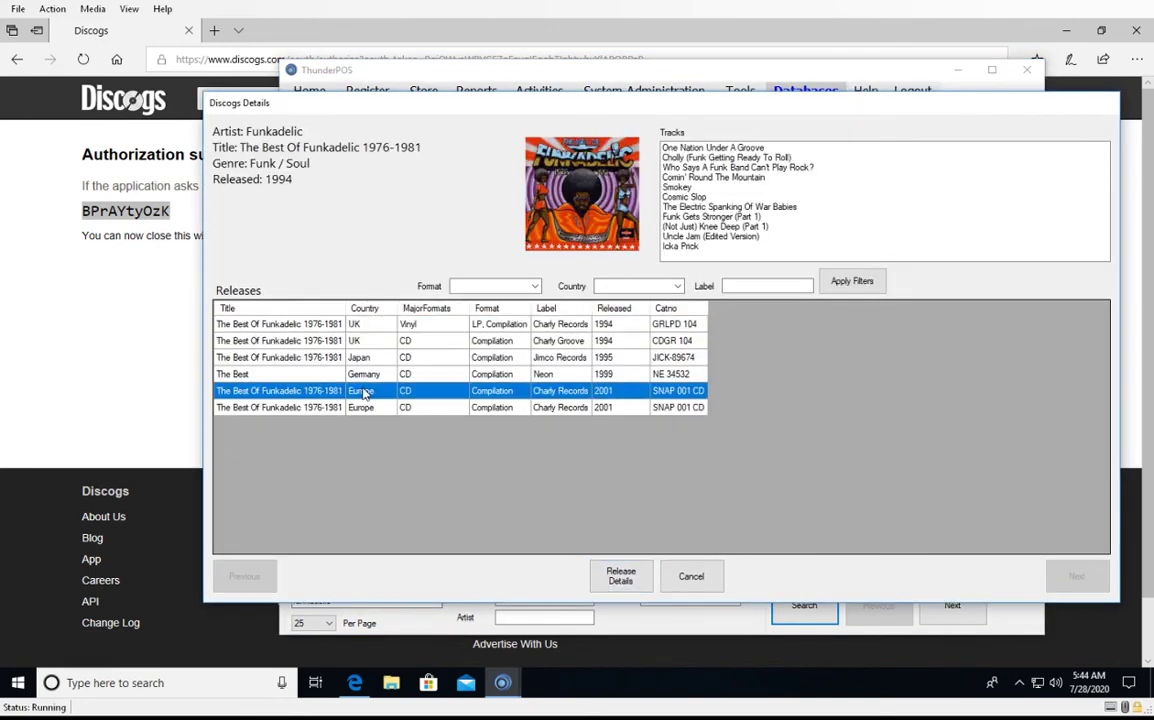
left_click(620, 576)
double_click(376, 250)
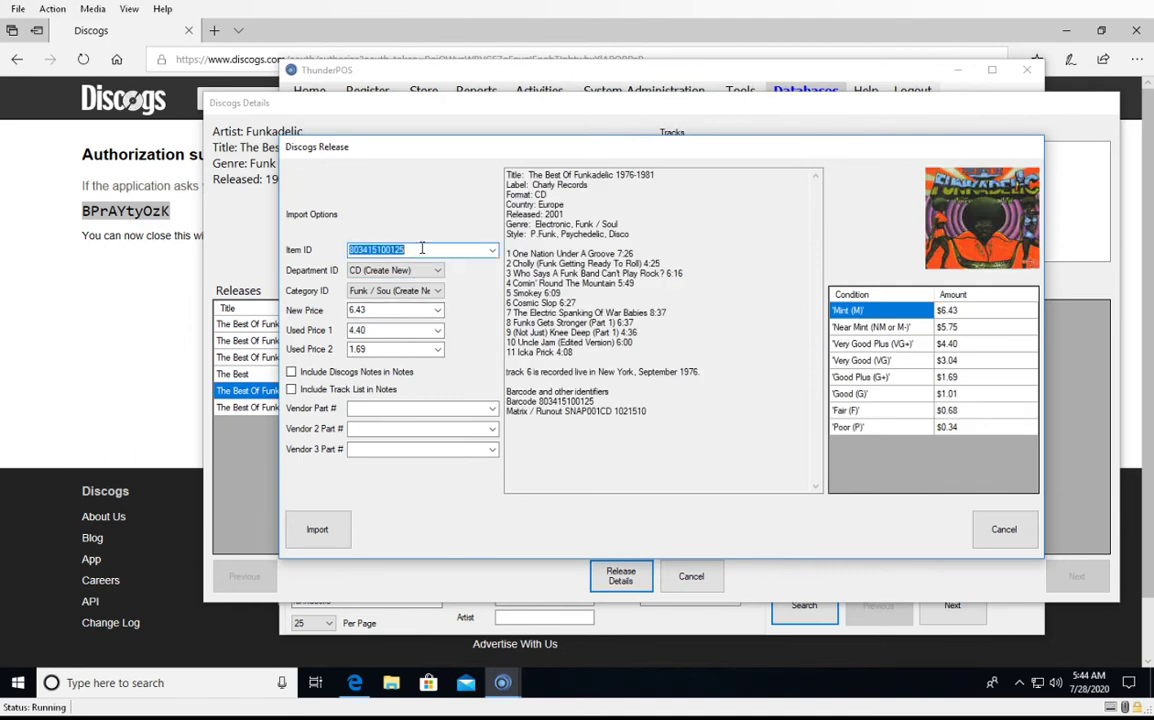
right_click(421, 250)
left_click(456, 298)
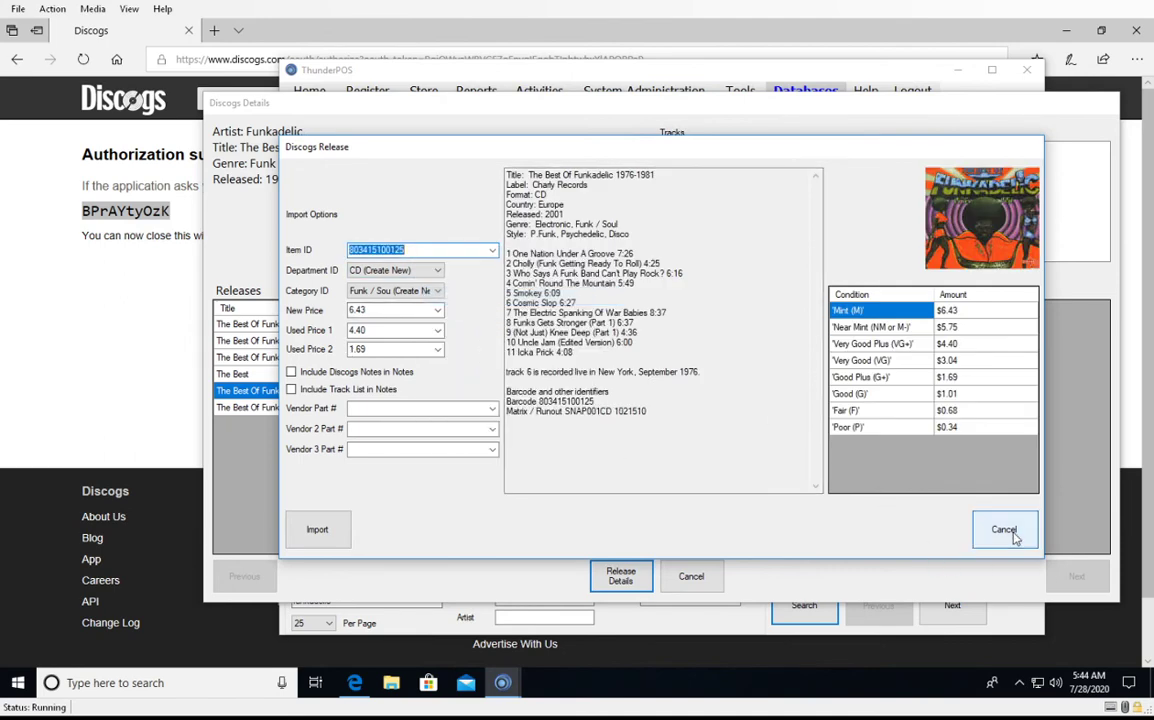
left_click(1003, 529)
left_click(691, 576)
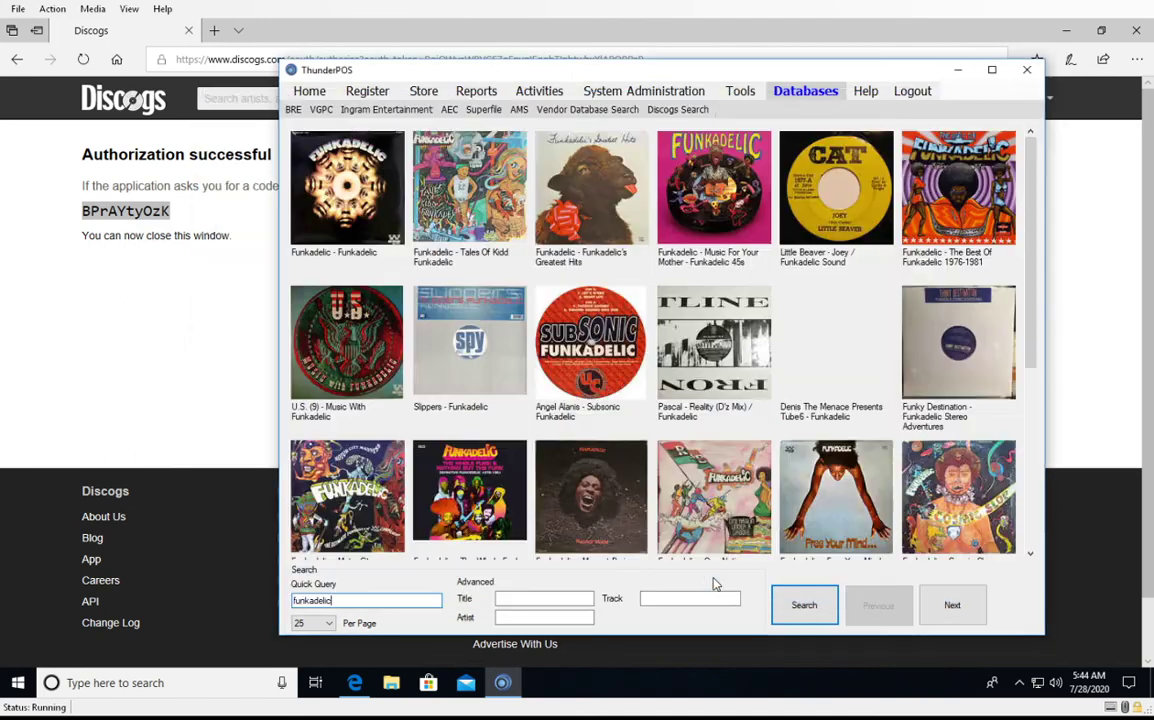
left_click(424, 91)
left_click(297, 111)
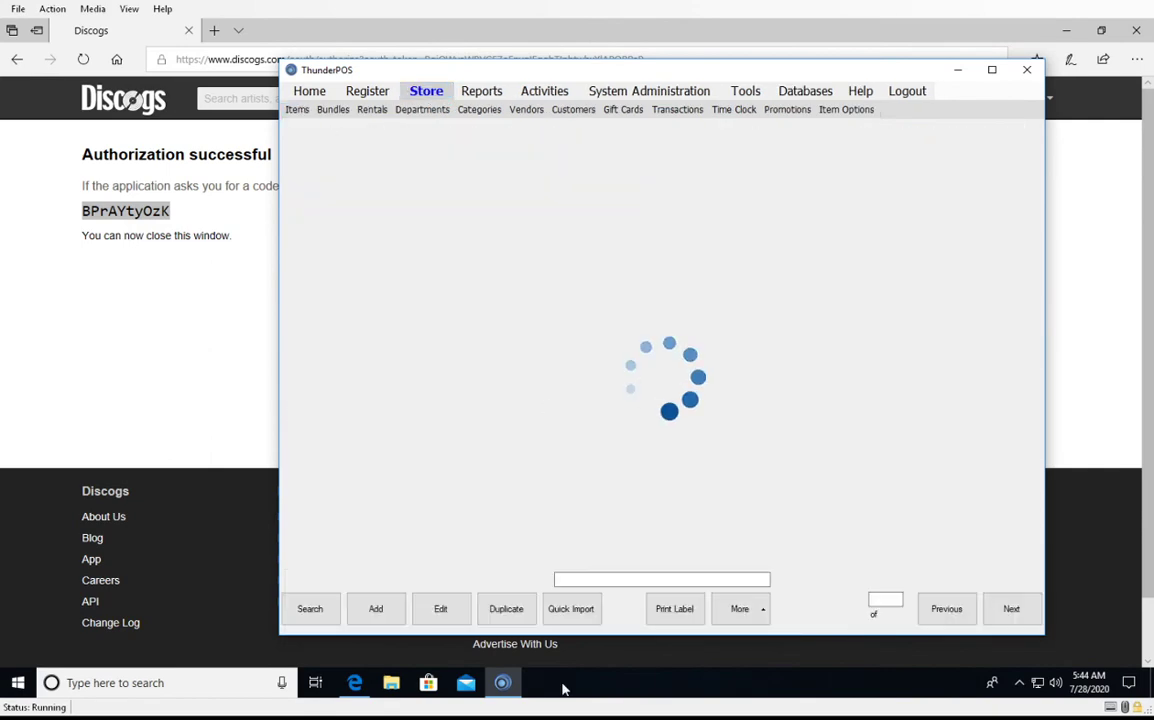
left_click(568, 614)
type("001463315312")
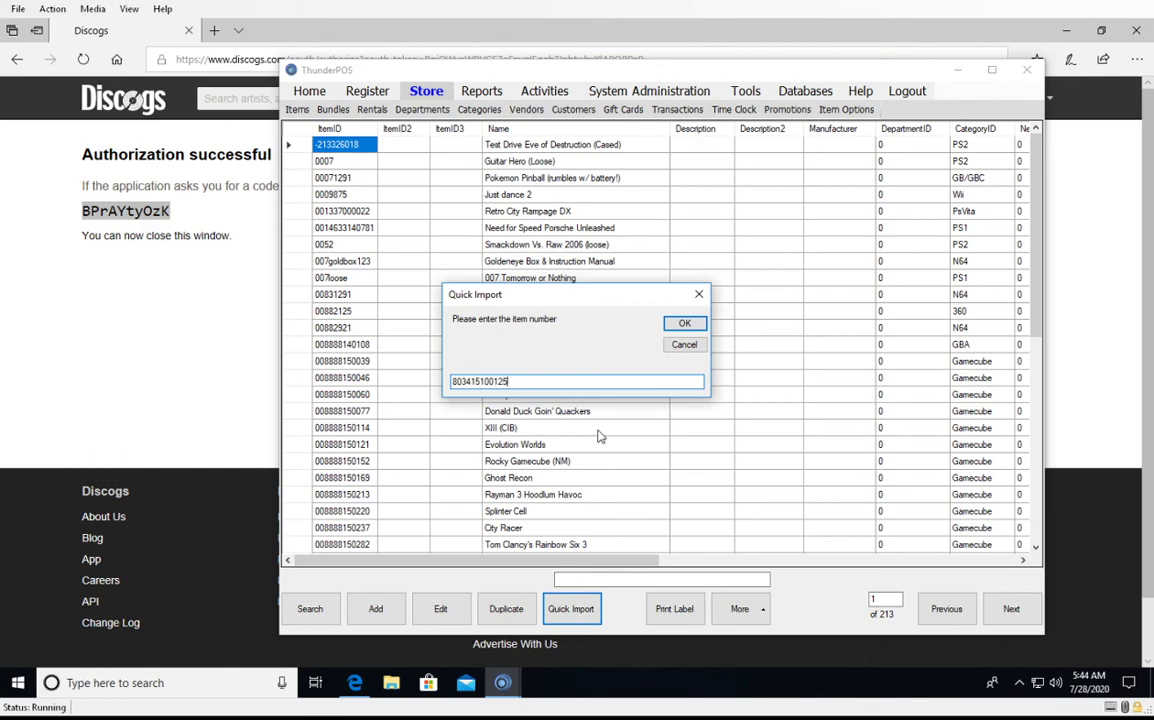
key("Return")
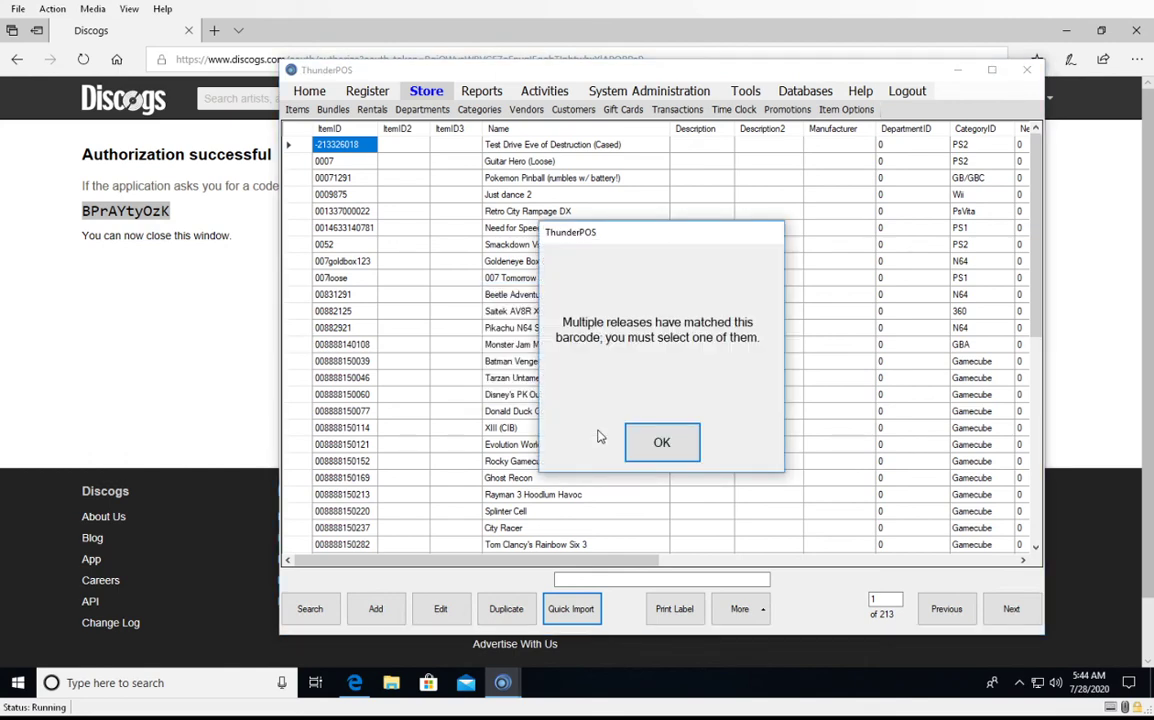
left_click(636, 443)
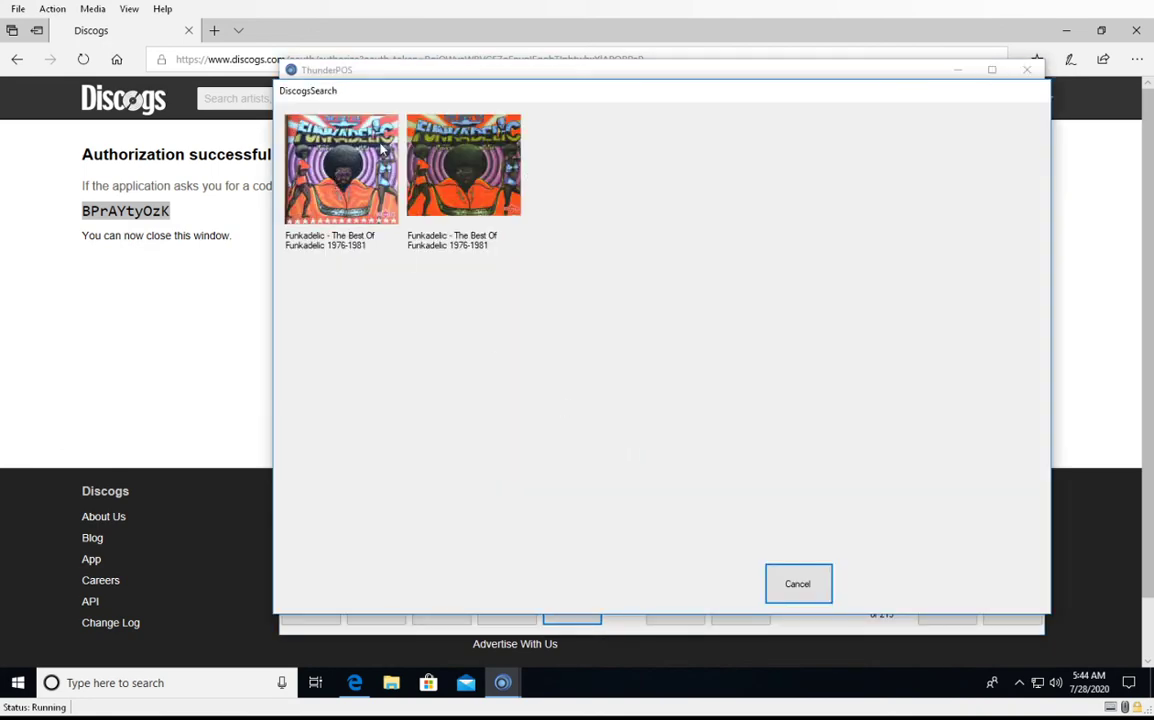
Step: Import the first matching The Best Of Funkadelic 1976-1981 release, creating category Funk / Sou and department CD, and discard the new item without saving
double_click(330, 175)
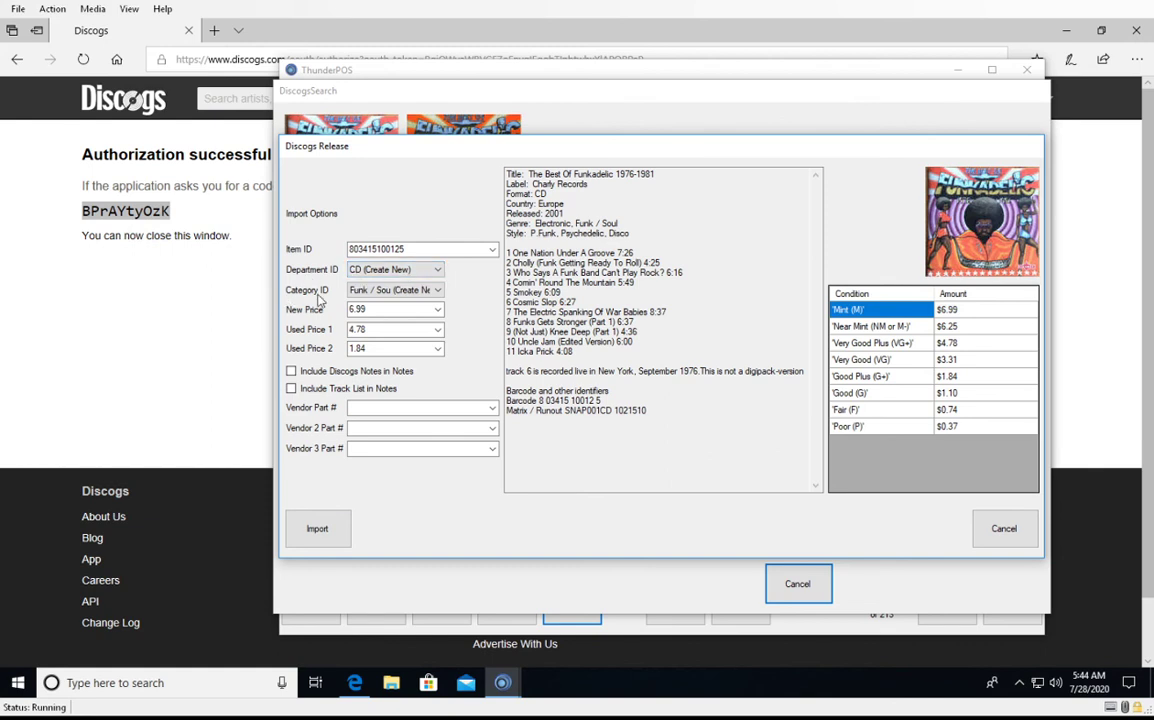
left_click(339, 536)
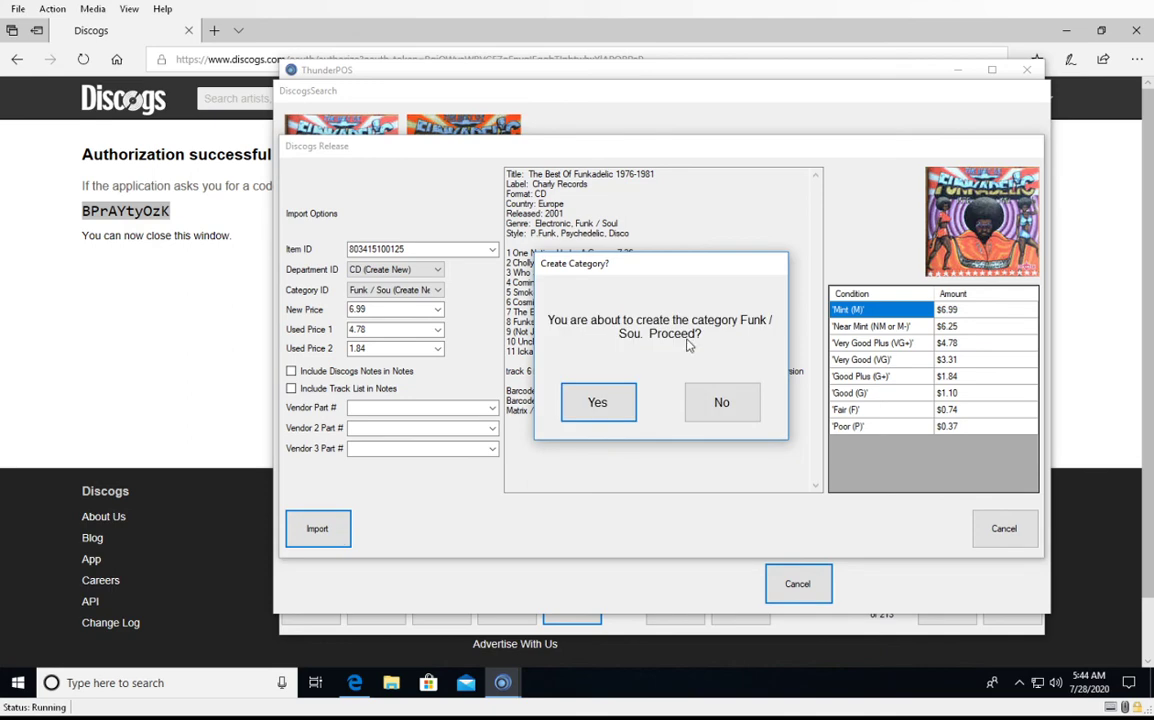
left_click(597, 400)
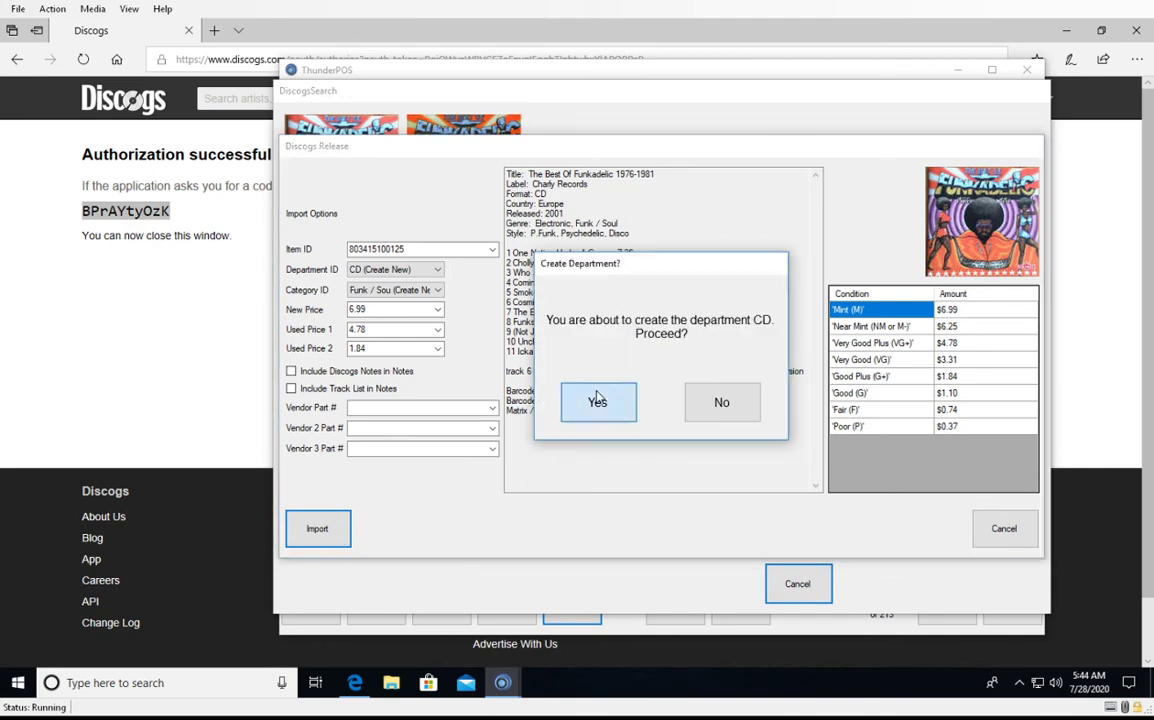
left_click(598, 399)
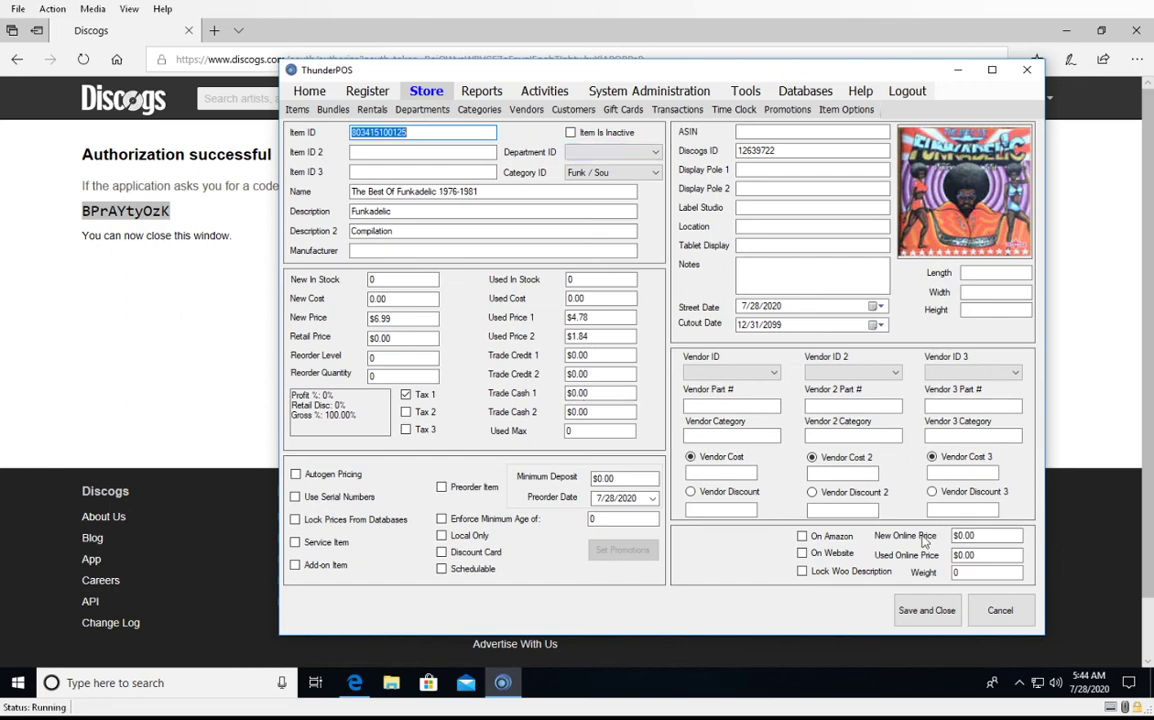
left_click(1001, 609)
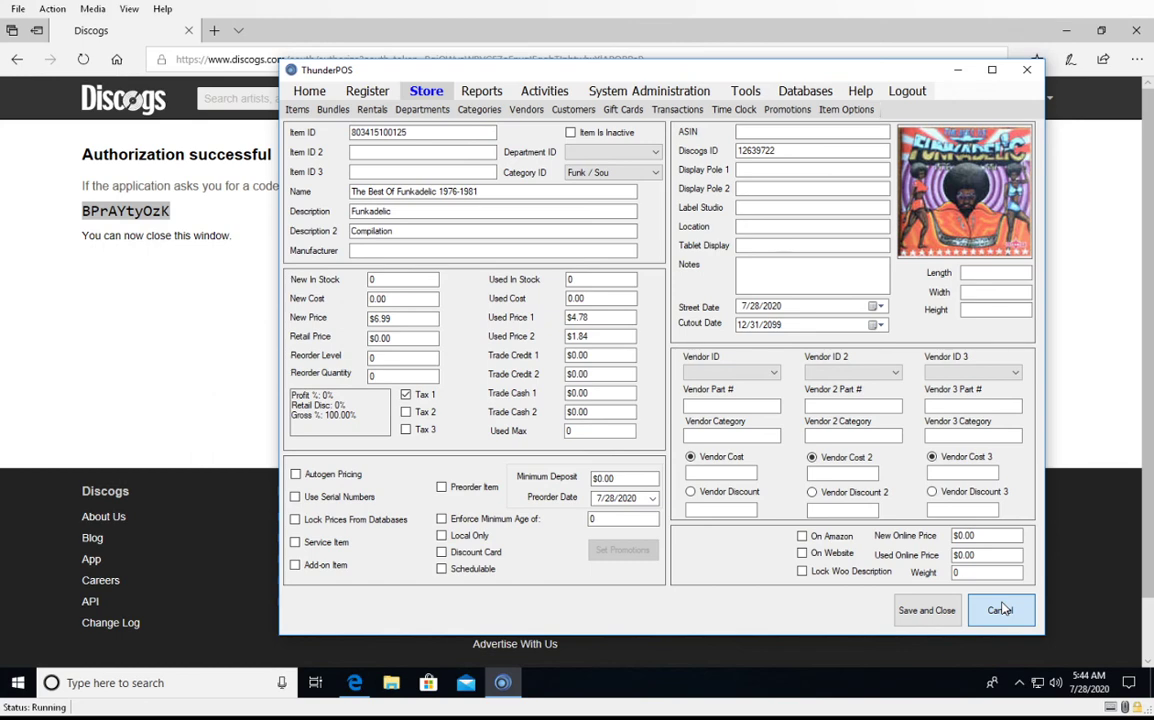
left_click(1001, 609)
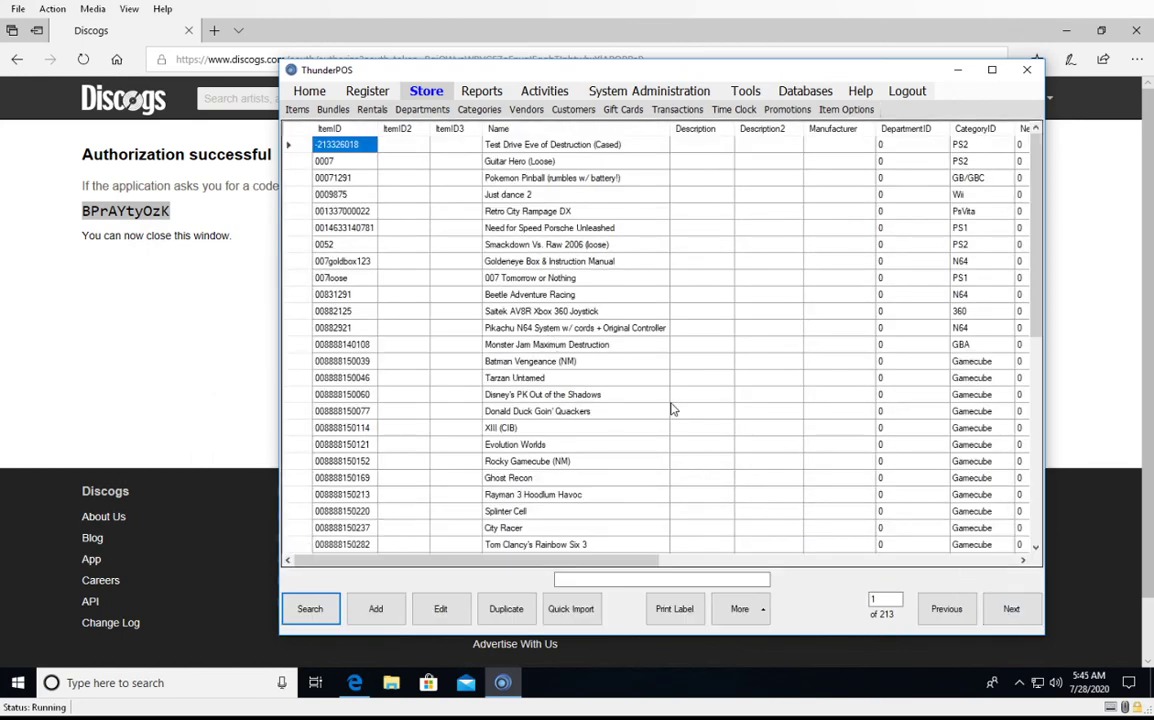
Step: Search the store's item list for funkadelic
left_click(640, 579)
type("f")
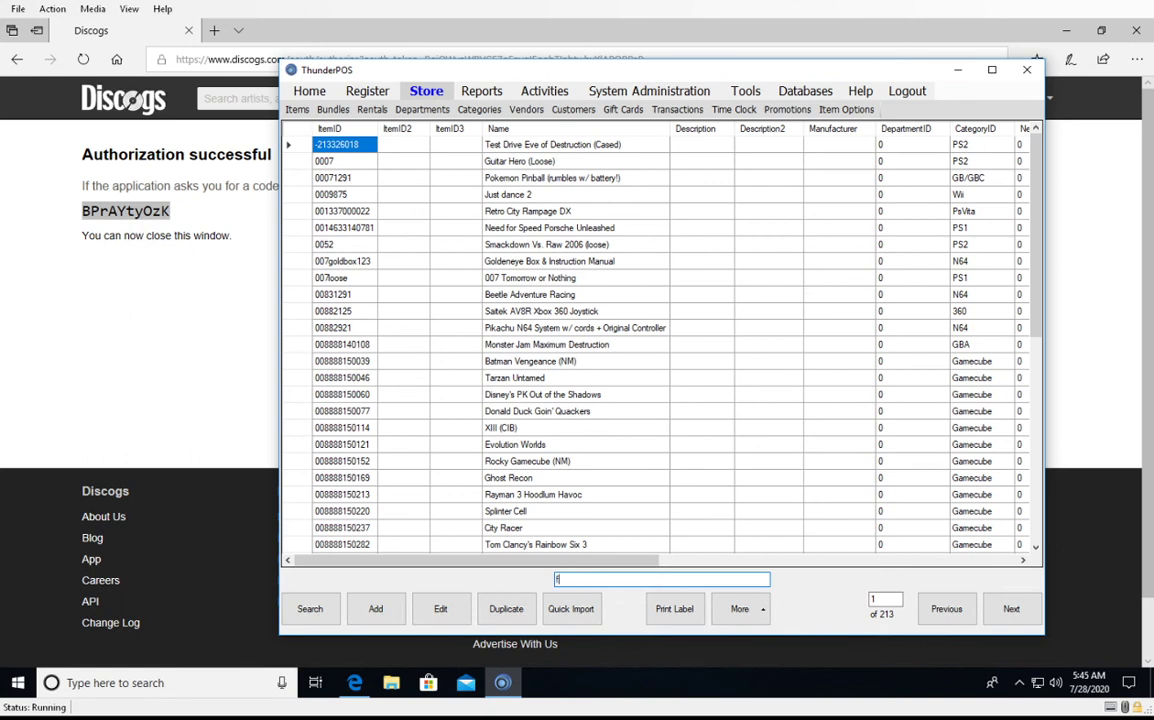
type("unkadelic")
key("Return")
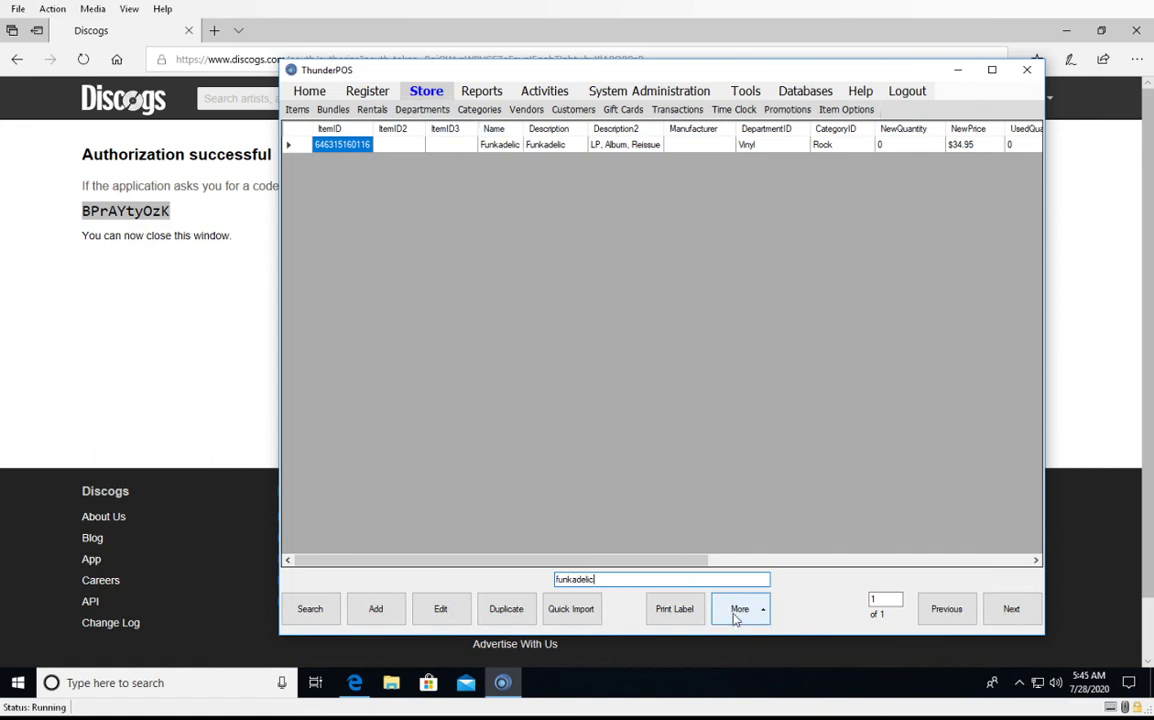
Step: Check the Discogs pricing of the Funkadelic LP, look through the New Price choices, pick 34.95, and close the price update without applying it
left_click(739, 612)
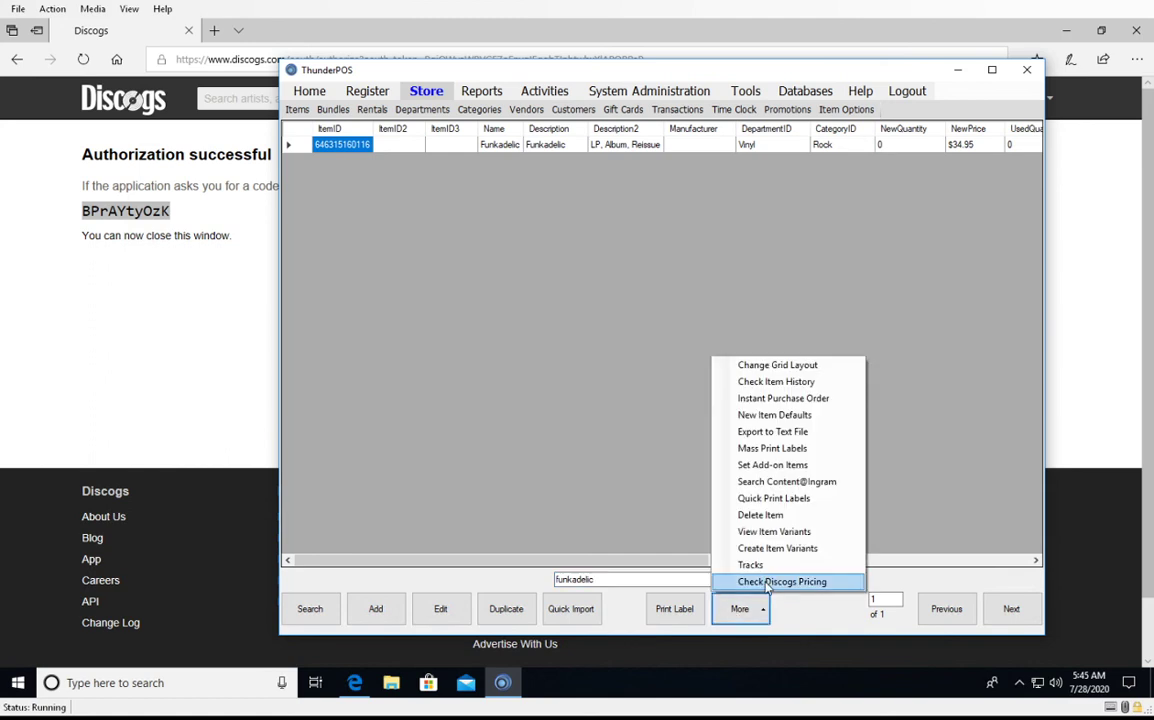
left_click(767, 582)
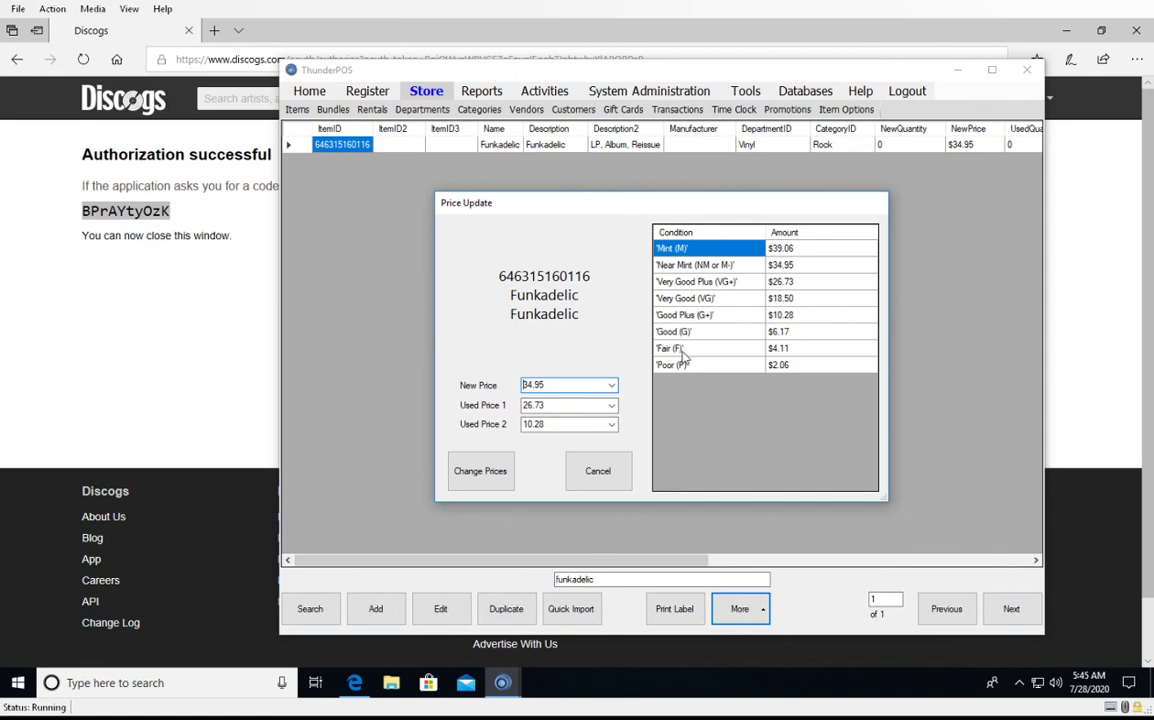
left_click(612, 387)
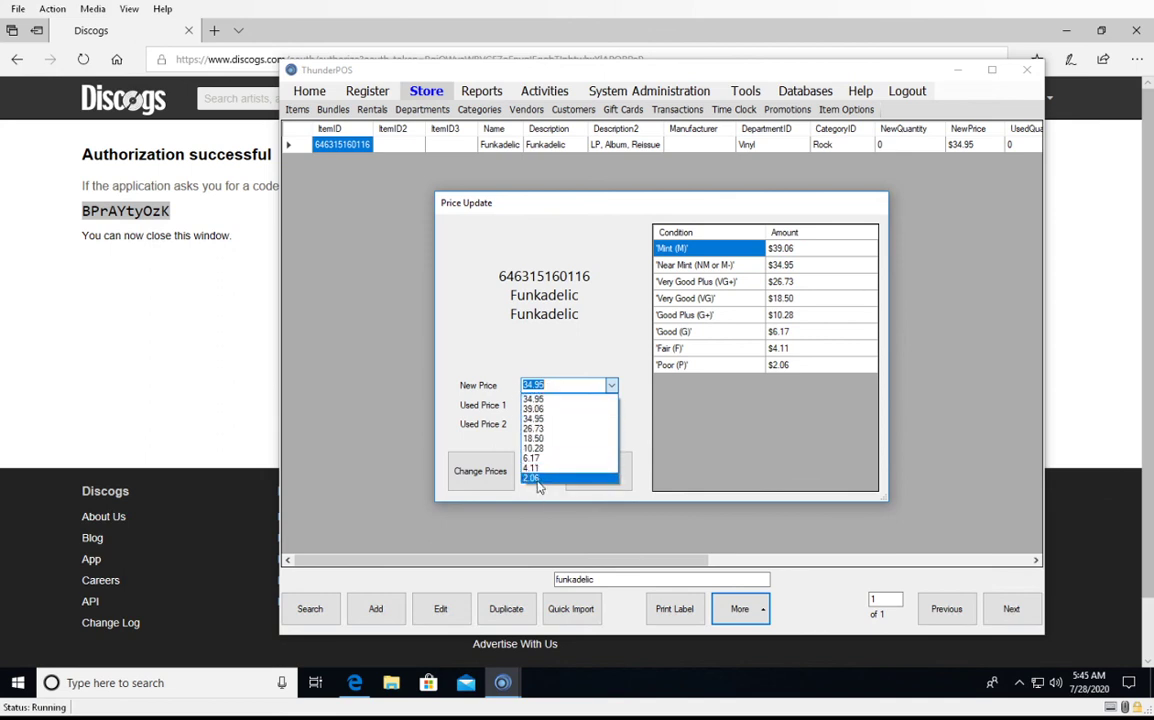
left_click(548, 401)
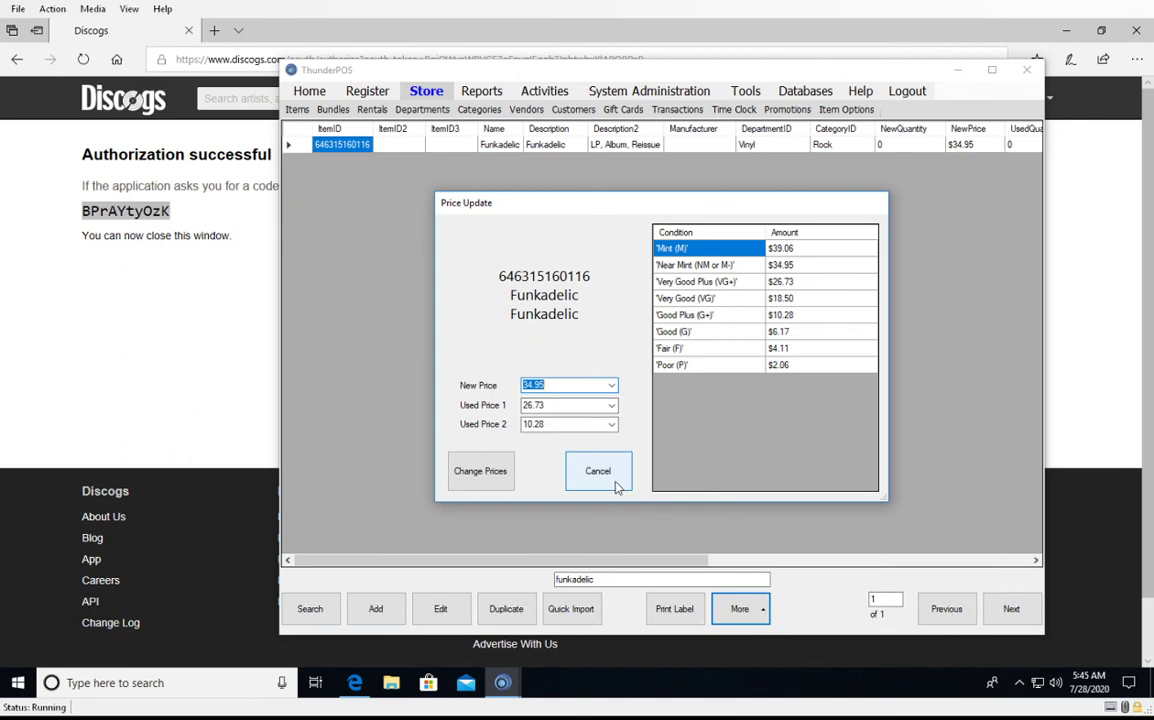
left_click(598, 471)
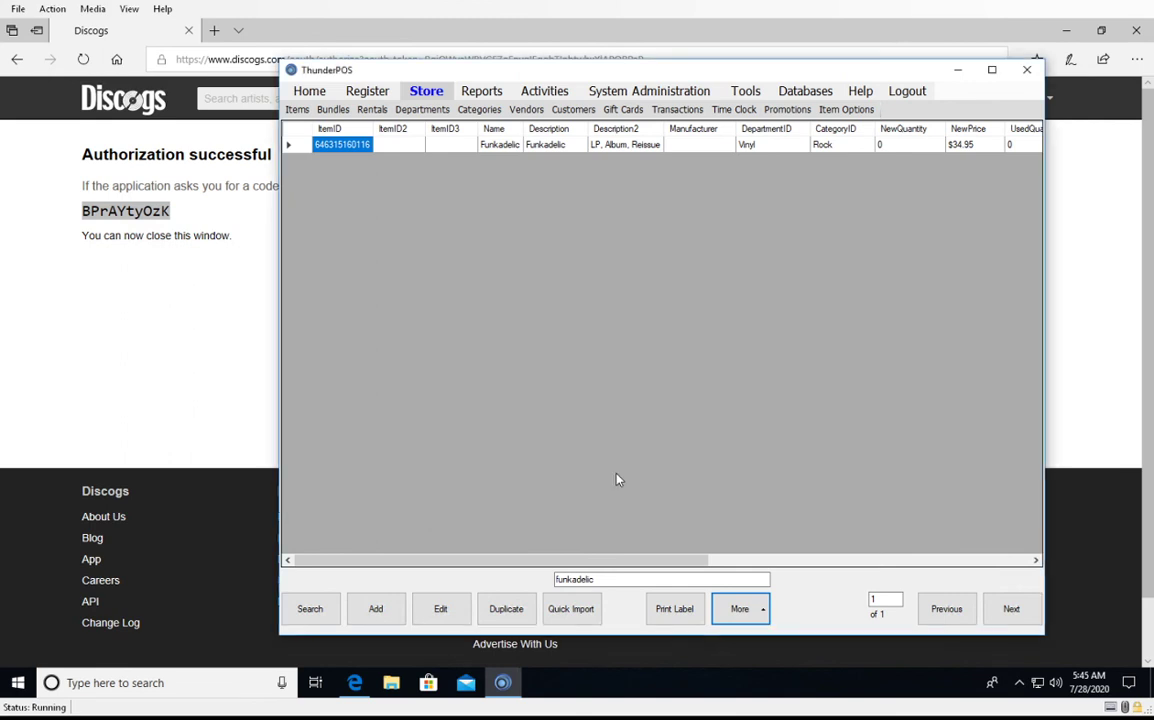